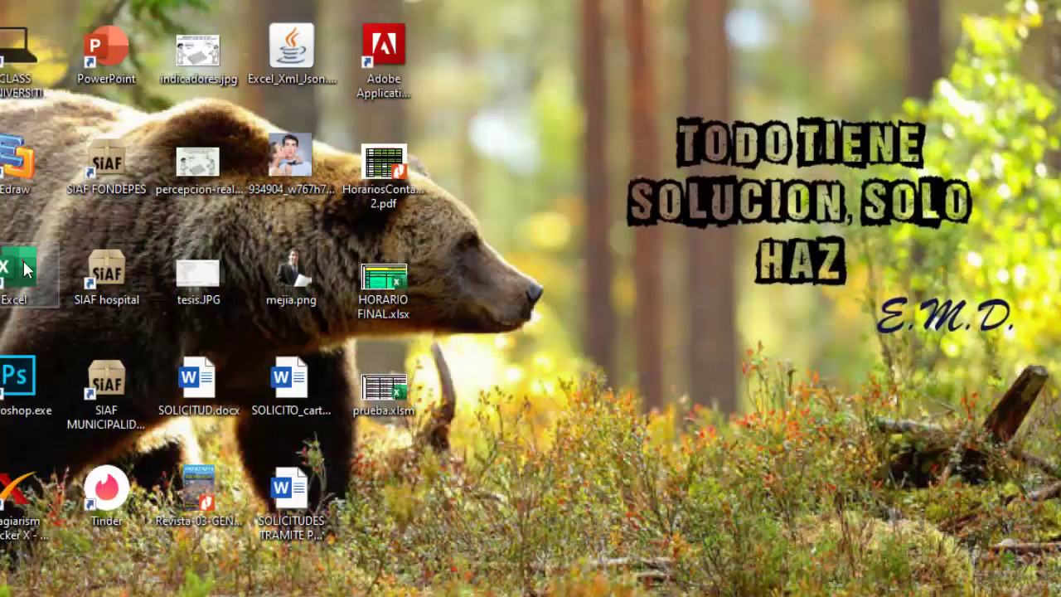
Launch Excel from its desktop icon
click(23, 265)
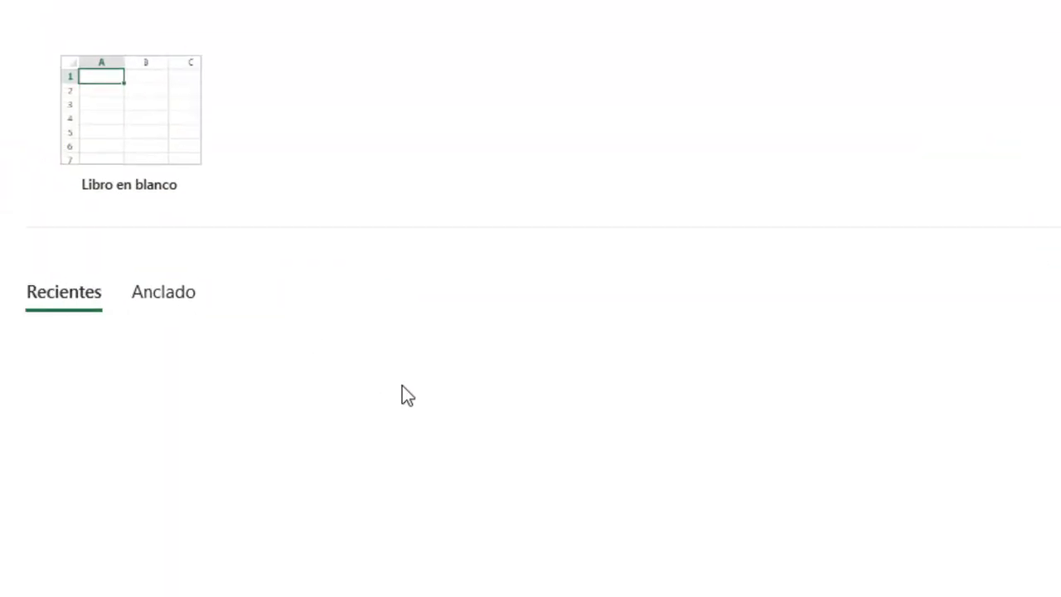
Create a blank workbook and fill A1:N1 with bold 'Encabezado' headers
click(306, 207)
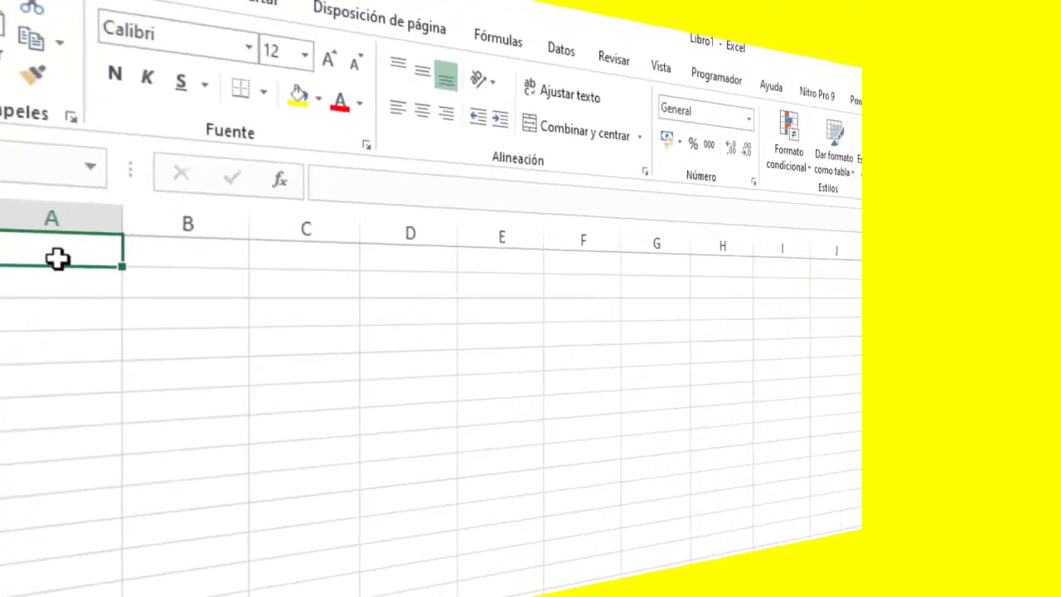
mouse_move(83, 262)
mouse_down()
mouse_move(854, 301)
mouse_move(1053, 262)
mouse_up()
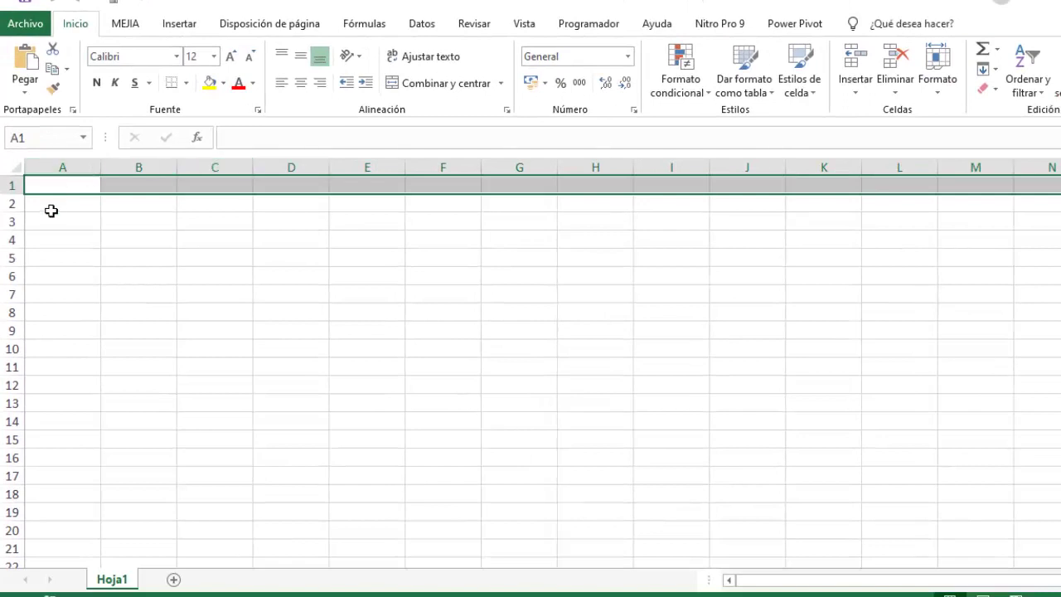
text(Encabezado)
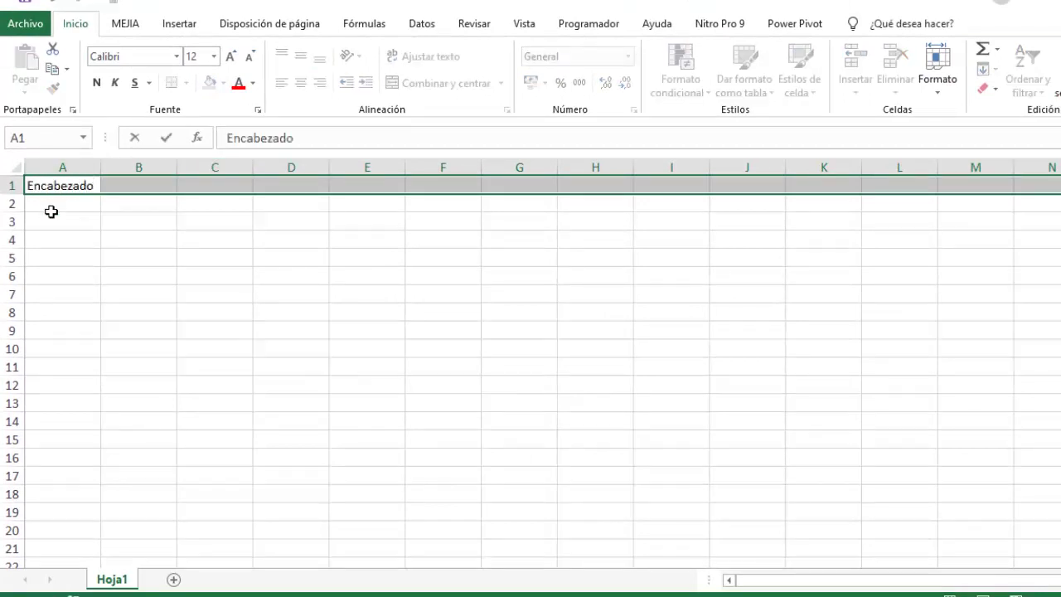
key(ctrl+Return)
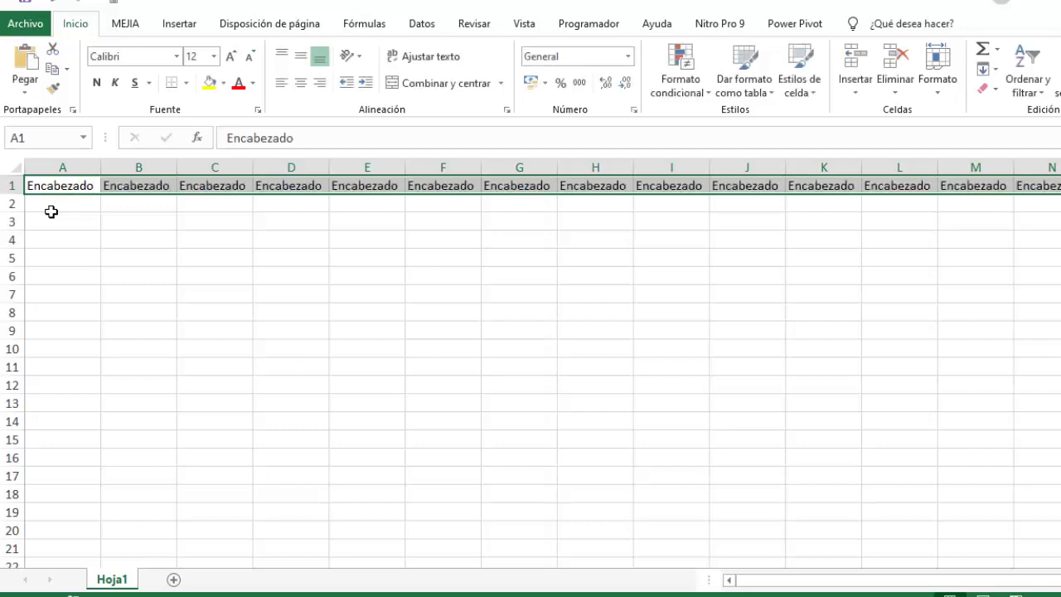
click(96, 82)
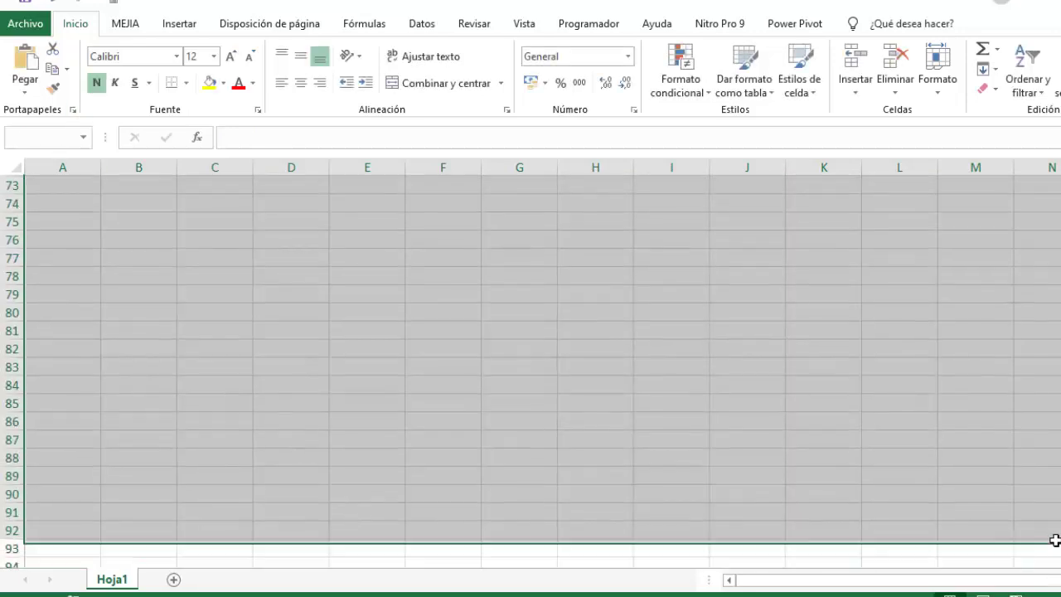
Fill the rows beneath with 'contenido' and give all the table cells borders
drag(1058, 539, 1058, 486)
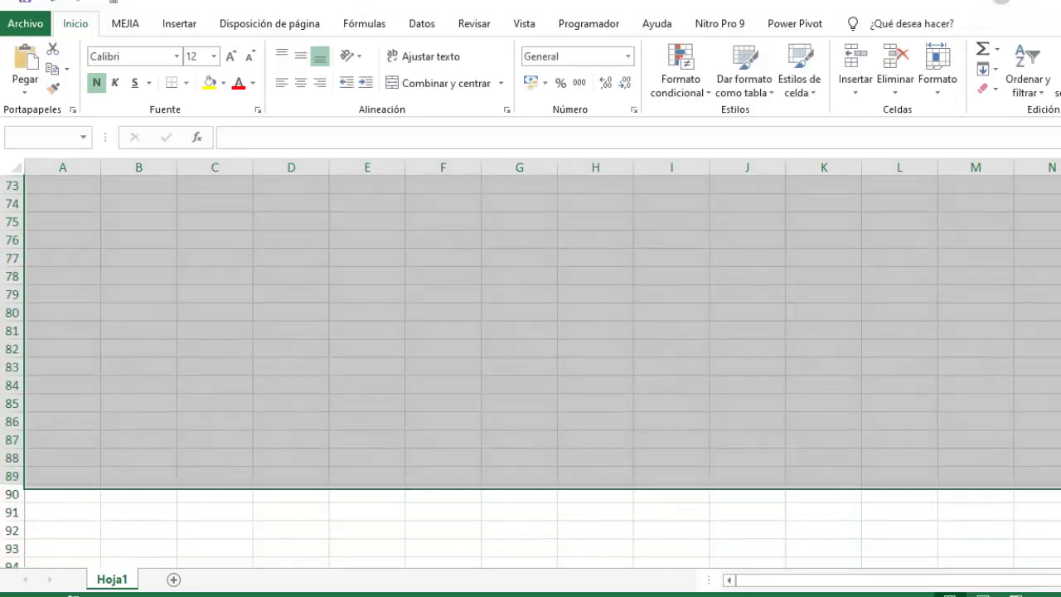
text(conte)
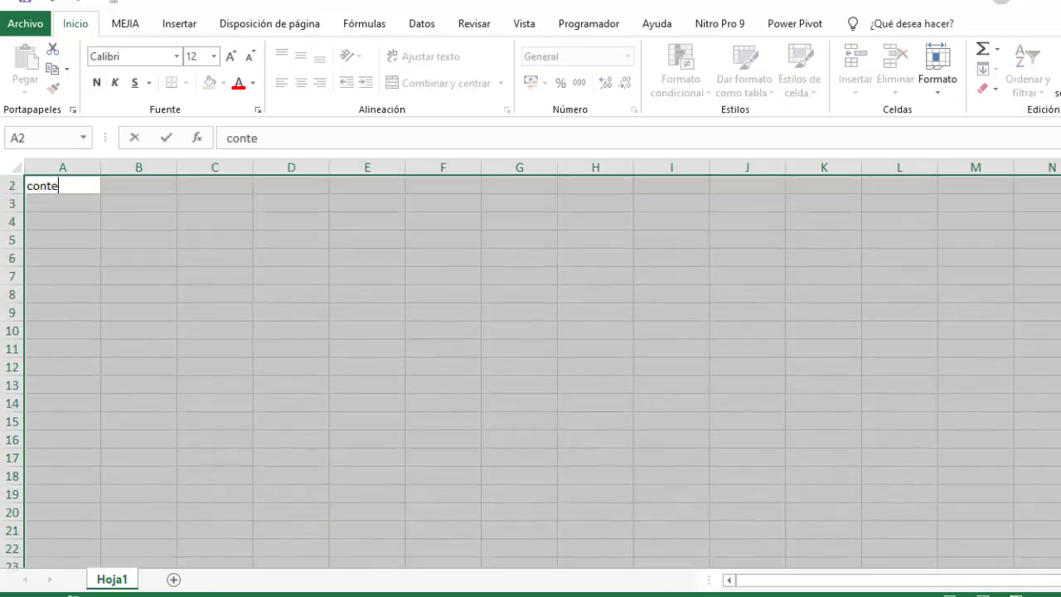
text(nido)
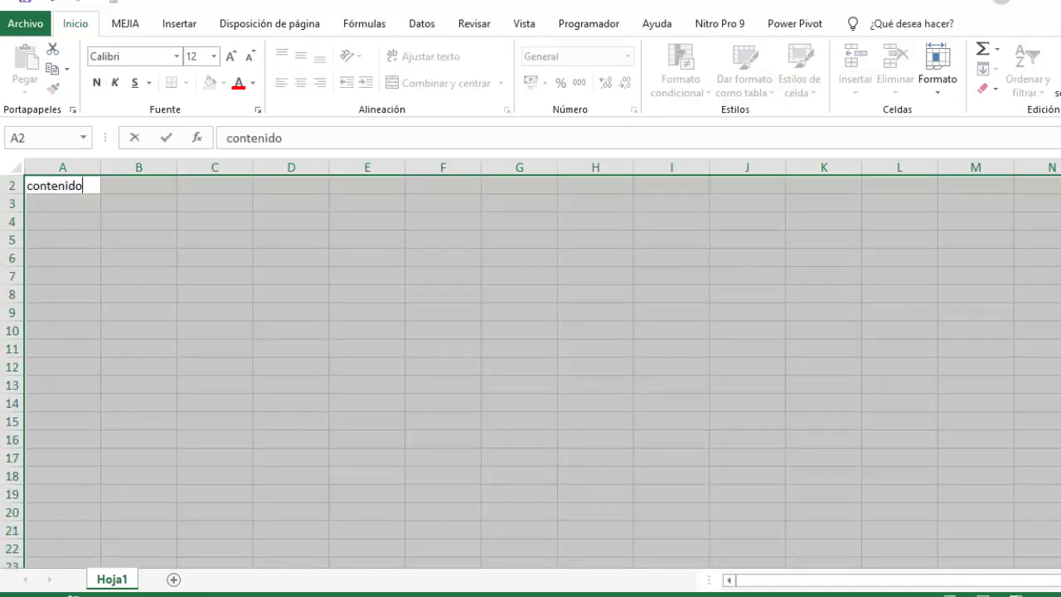
key(ctrl+Return)
click(87, 204)
scroll(87, 199, up, 1)
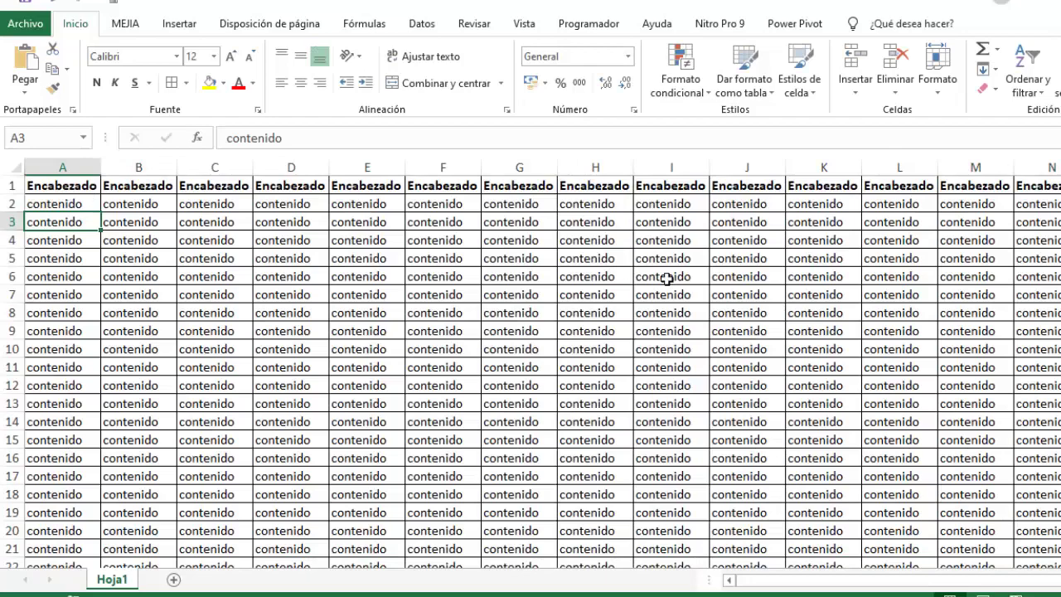
scroll(121, 320, down, 1)
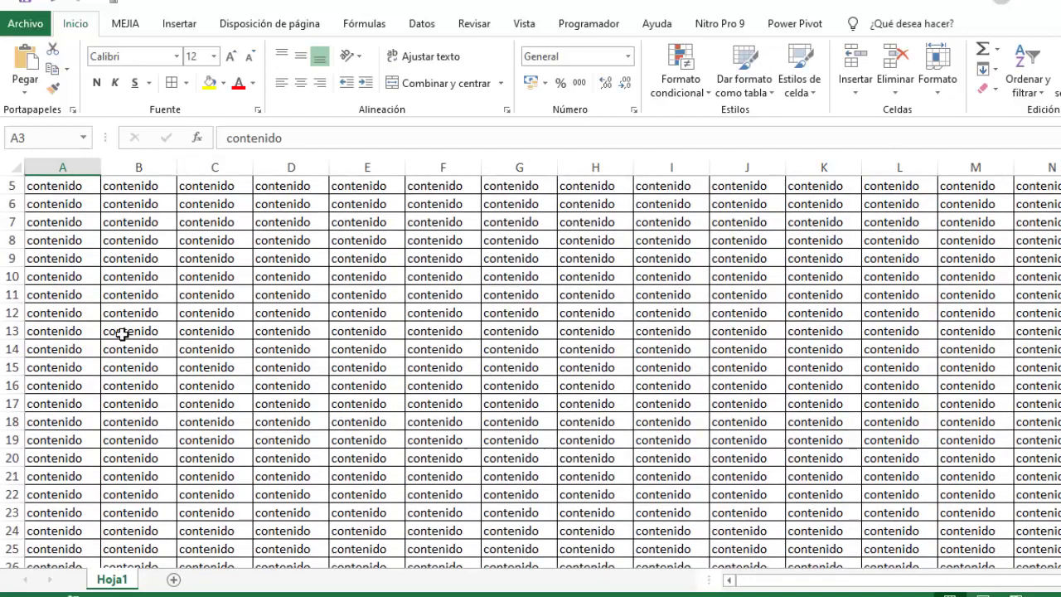
scroll(121, 333, up, 1)
scroll(121, 333, down, 2)
scroll(121, 333, up, 2)
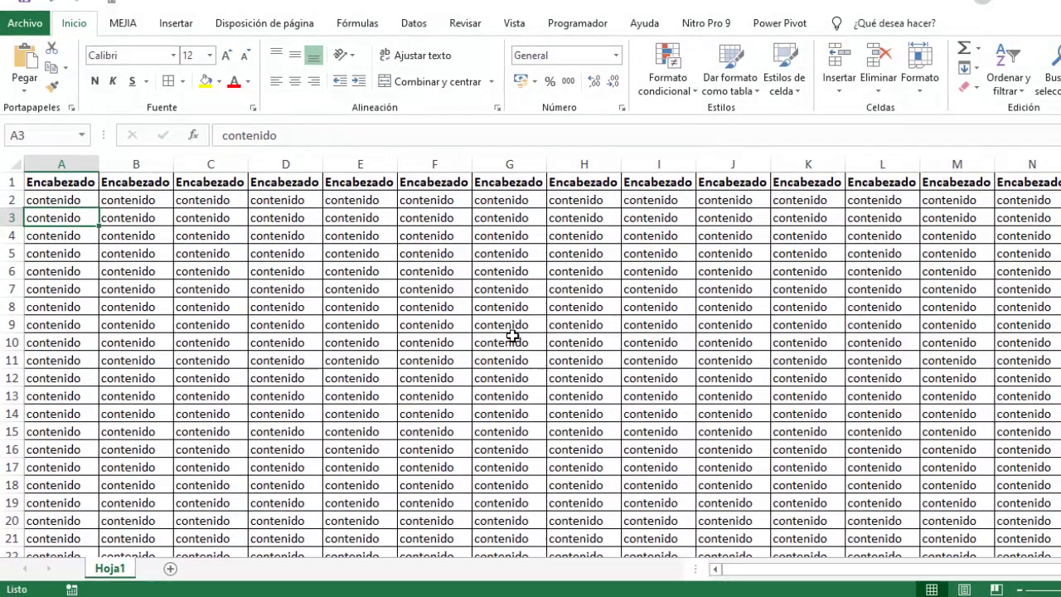
Select cell H8 and start a formula rule =fila()=celda("fila")
click(512, 331)
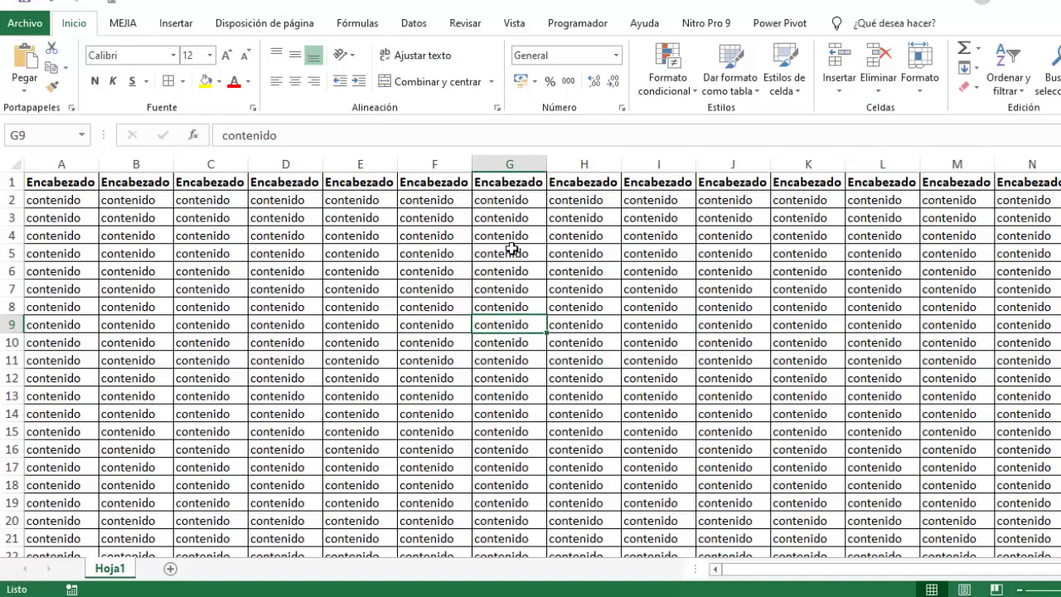
click(14, 328)
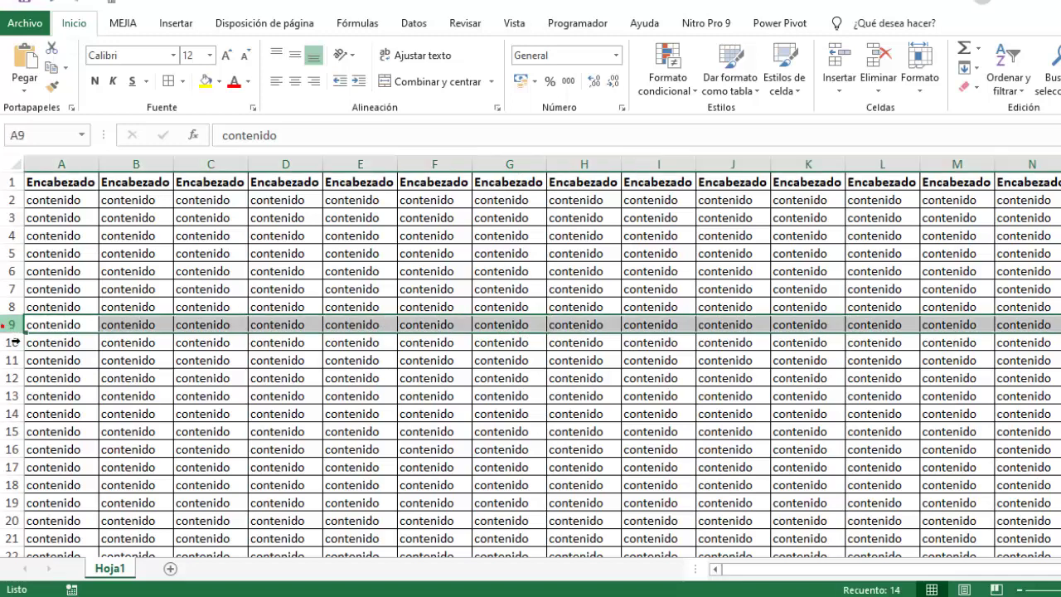
click(227, 164)
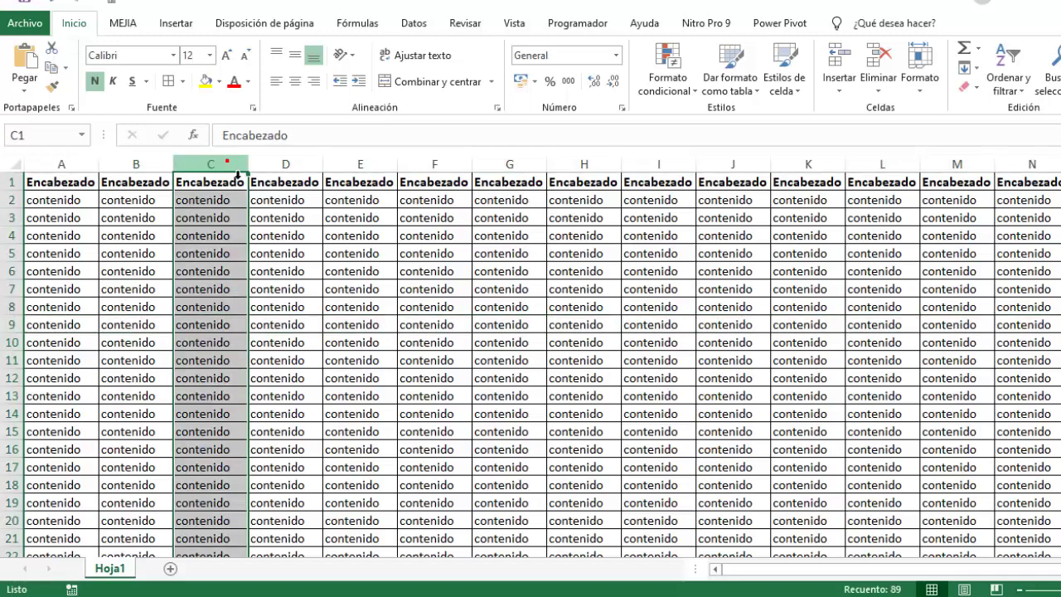
click(599, 304)
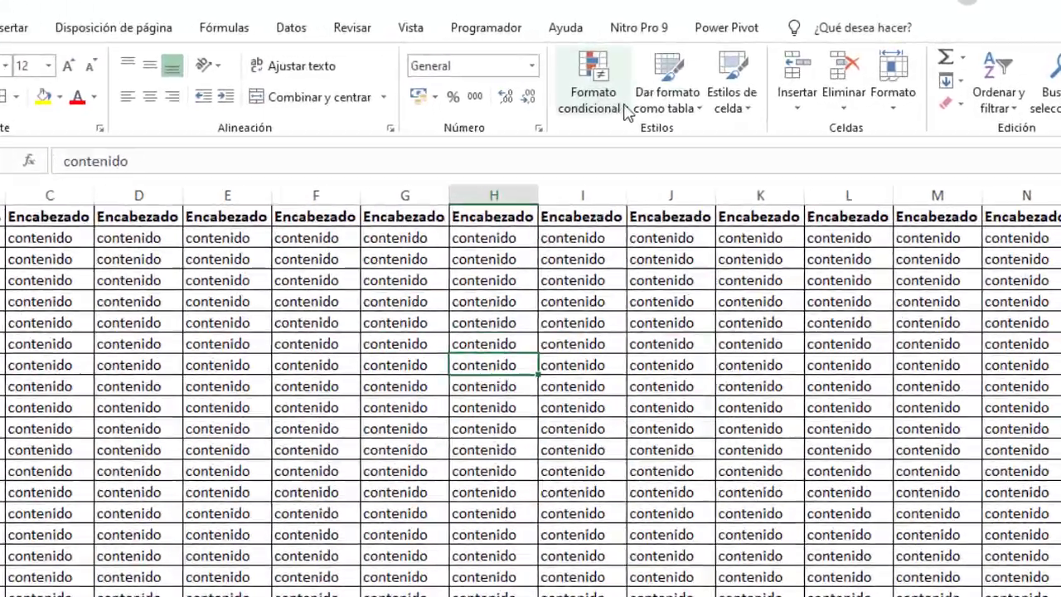
click(622, 106)
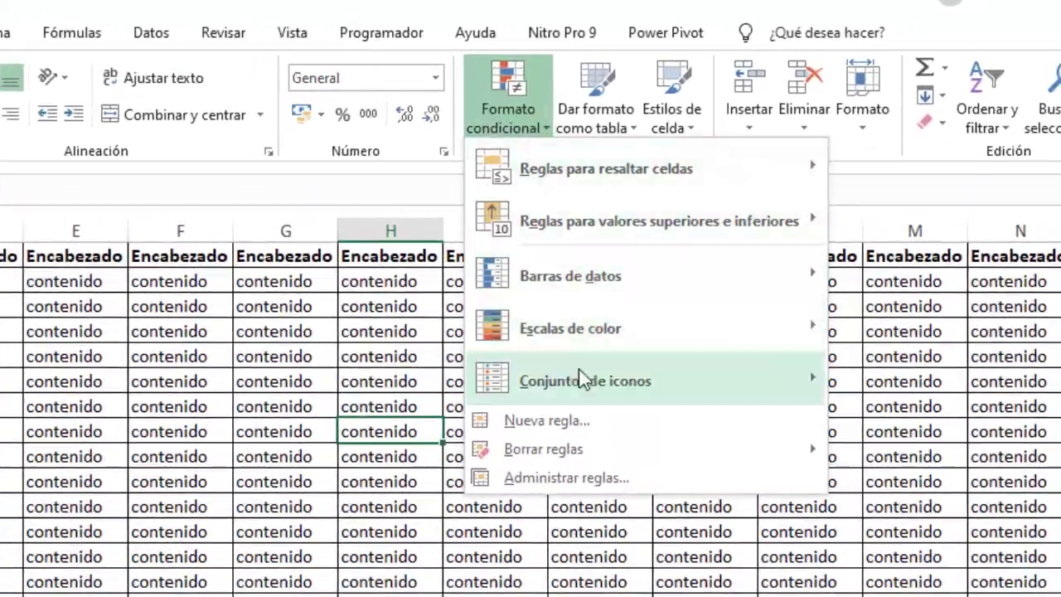
click(568, 422)
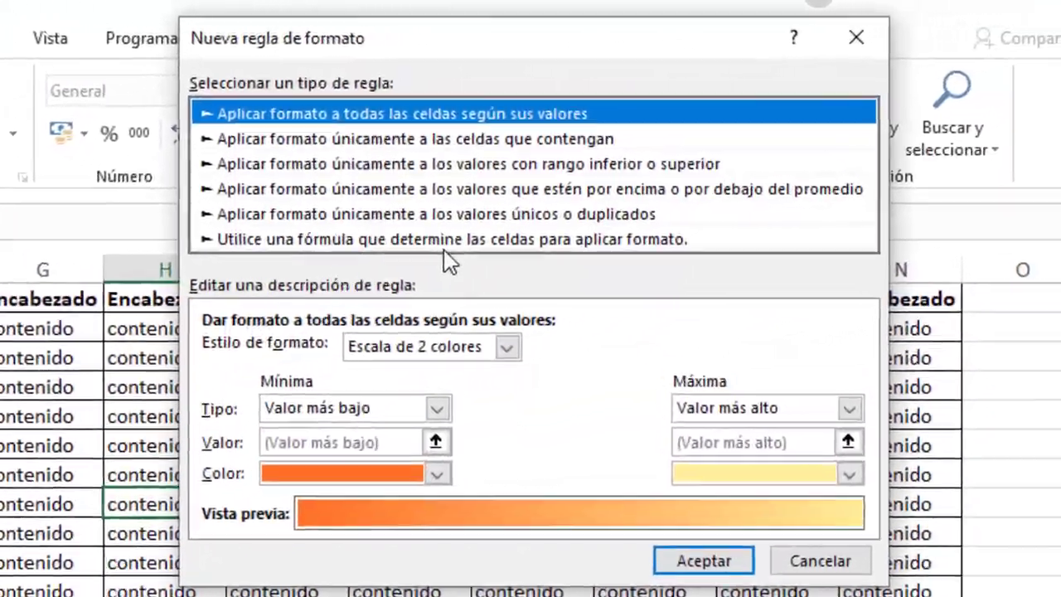
click(435, 241)
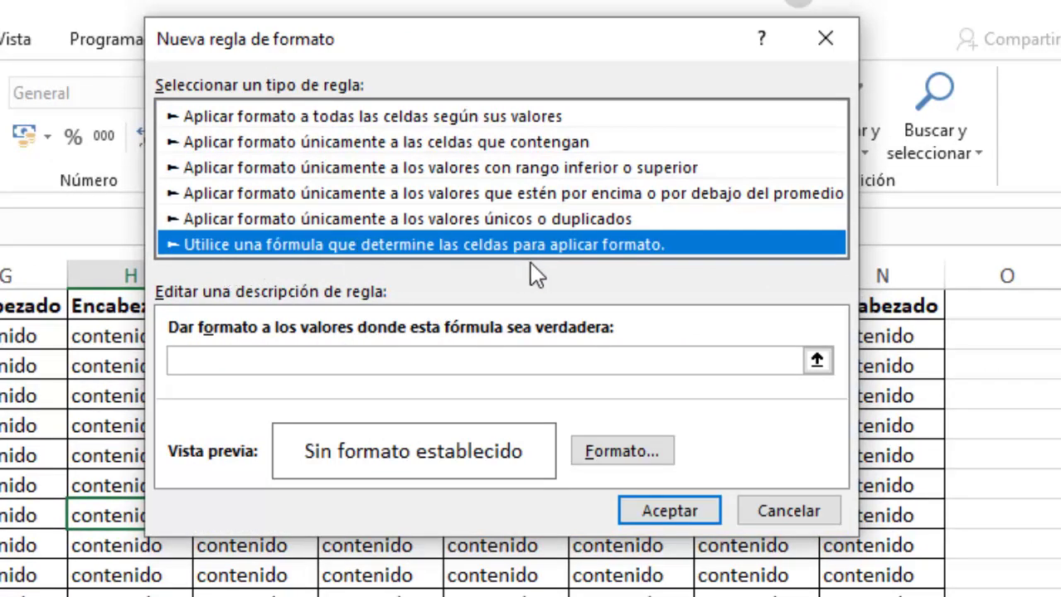
click(303, 365)
text(=fila()=celda("fila"))
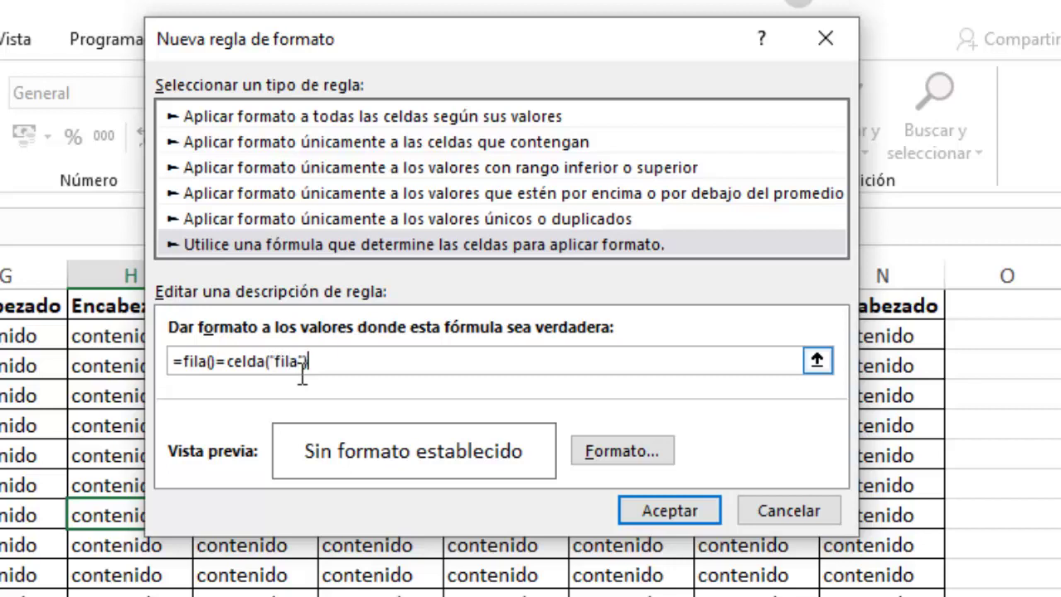
Give the rule a yellow-green fill and save it
click(654, 452)
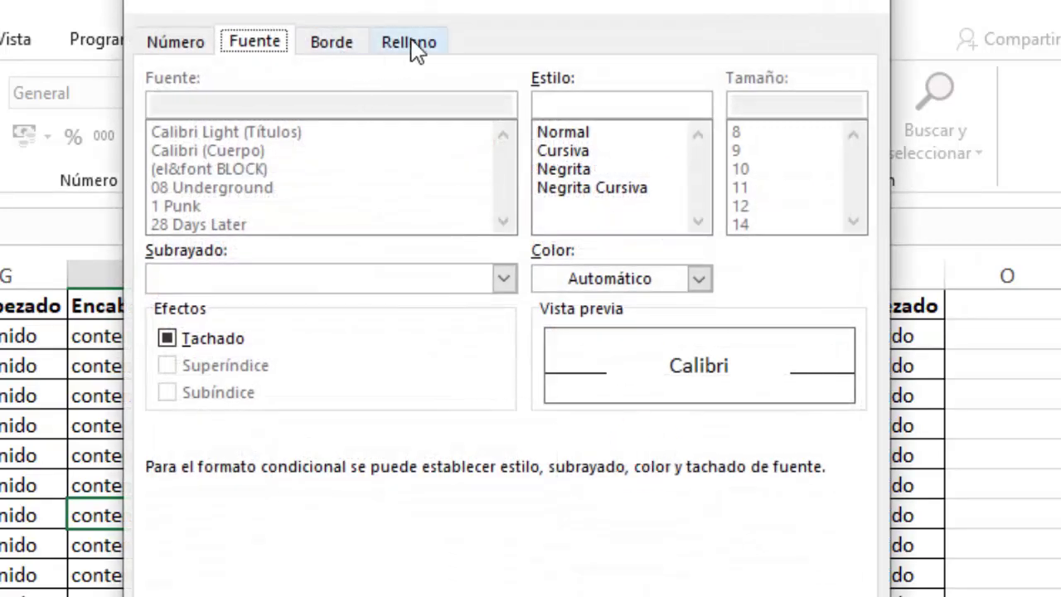
click(415, 50)
click(421, 369)
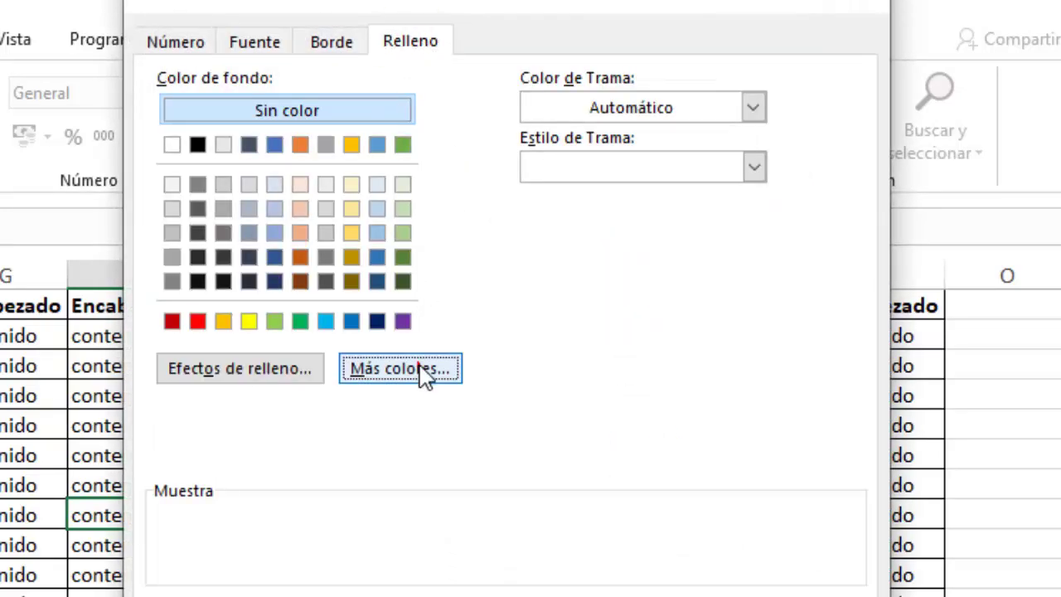
click(384, 293)
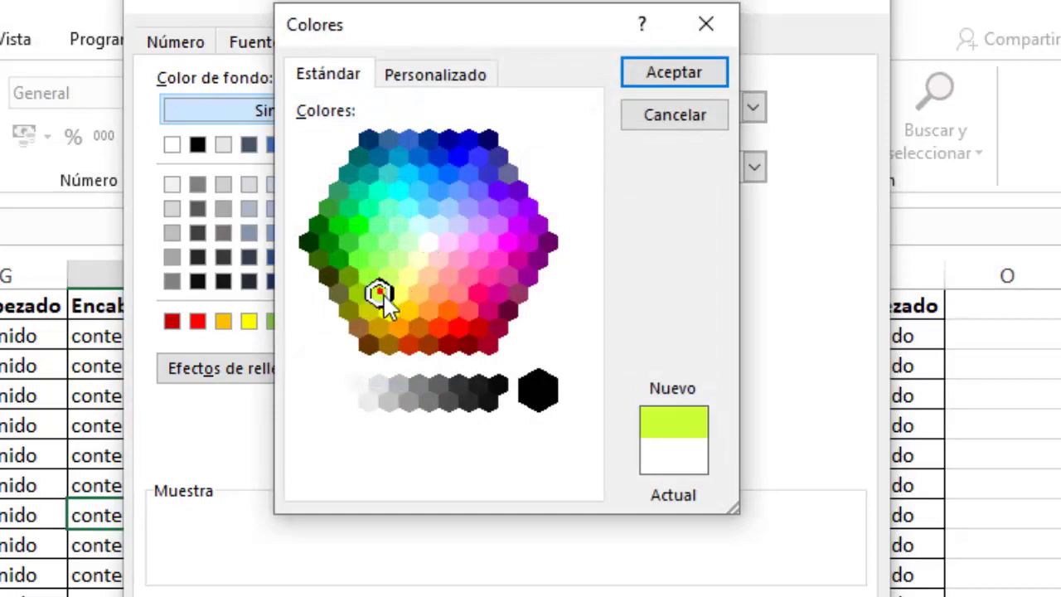
click(675, 72)
click(831, 585)
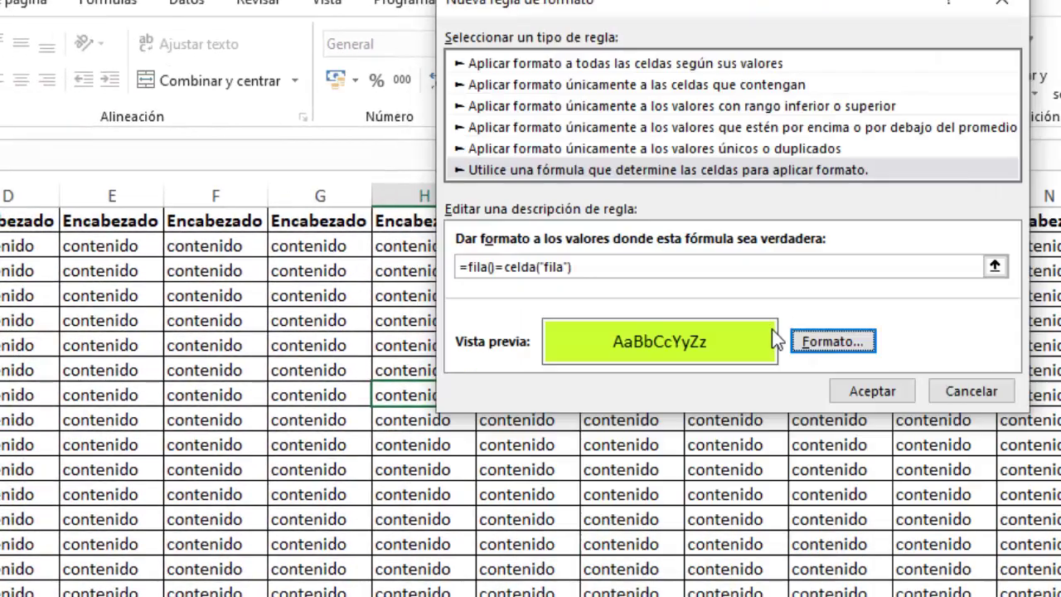
click(875, 387)
click(415, 396)
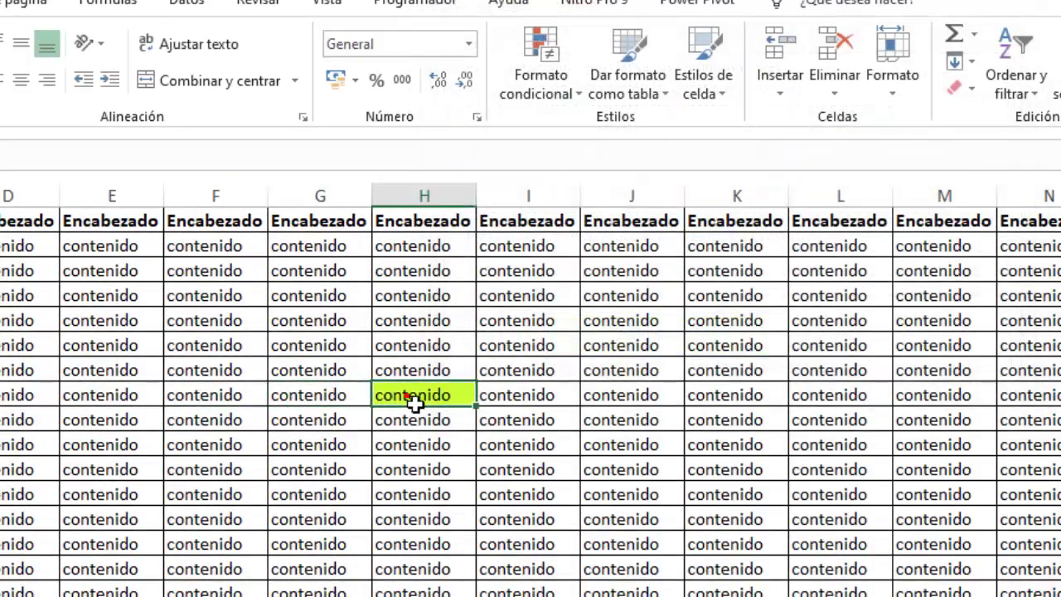
Change the row rule's Applies to range from $H$8 to =$A$1:$N$89
click(566, 93)
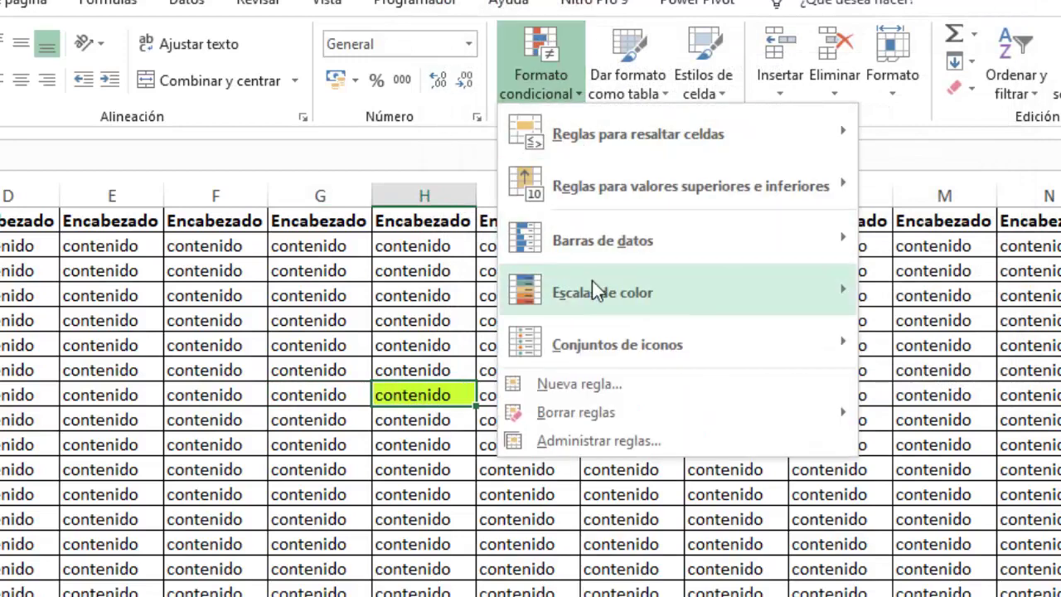
click(603, 442)
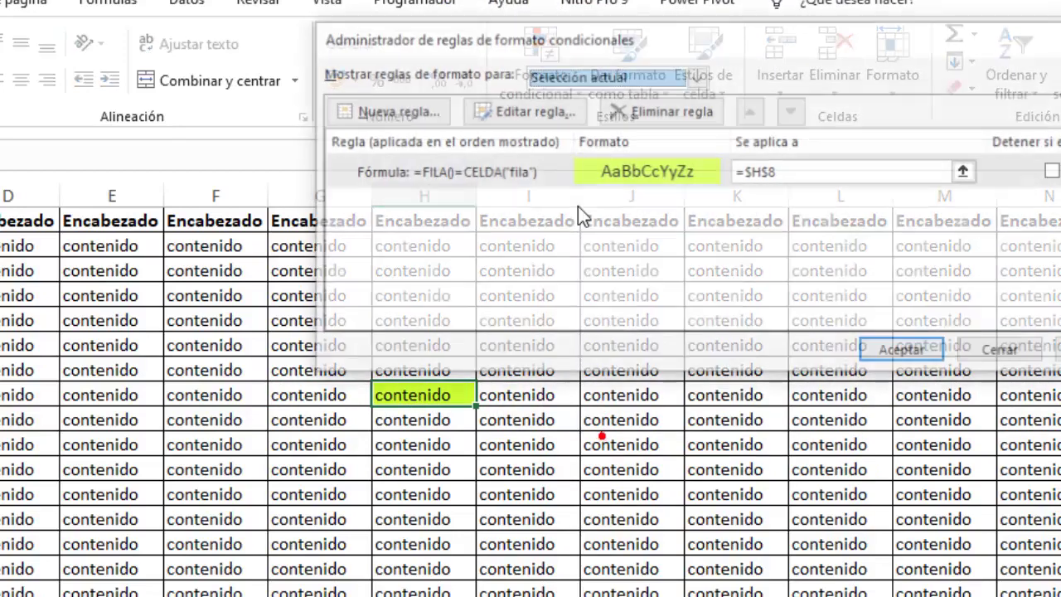
click(801, 171)
drag(814, 181, 718, 176)
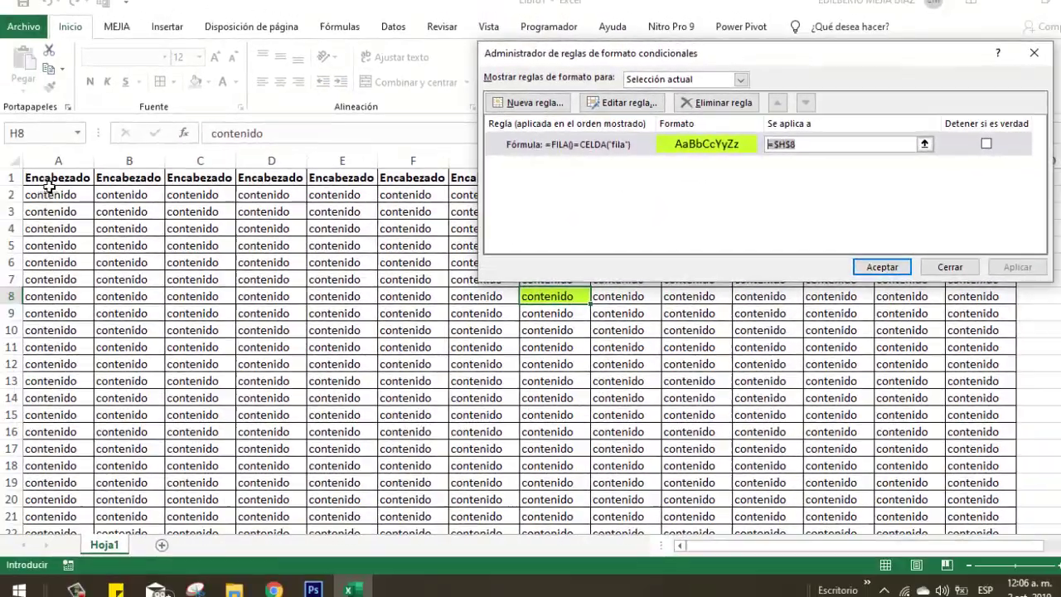
mouse_move(57, 178)
mouse_down()
mouse_move(1018, 523)
mouse_move(987, 534)
mouse_up()
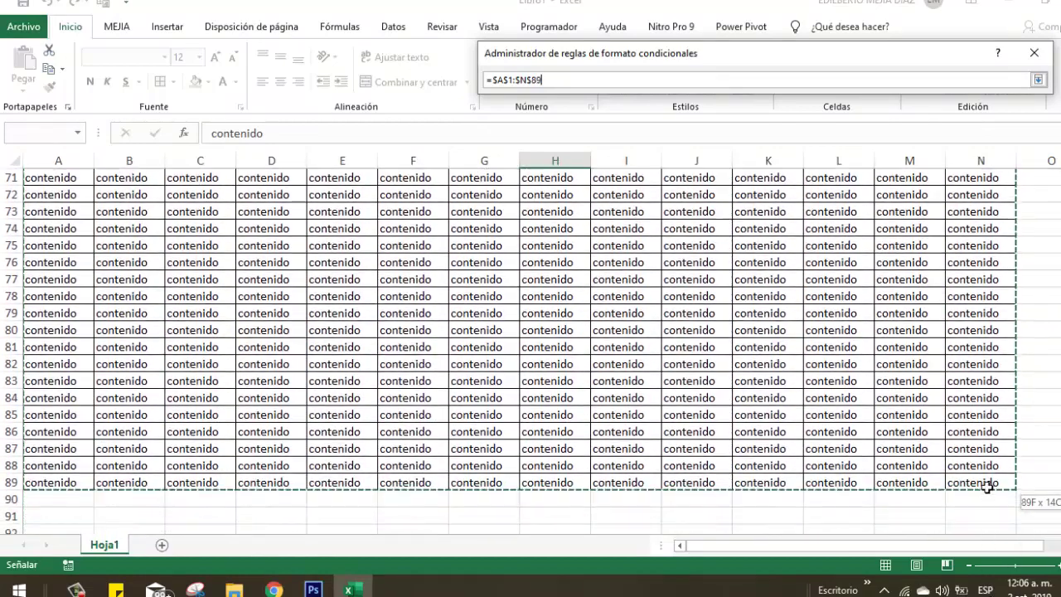
drag(987, 534, 988, 483)
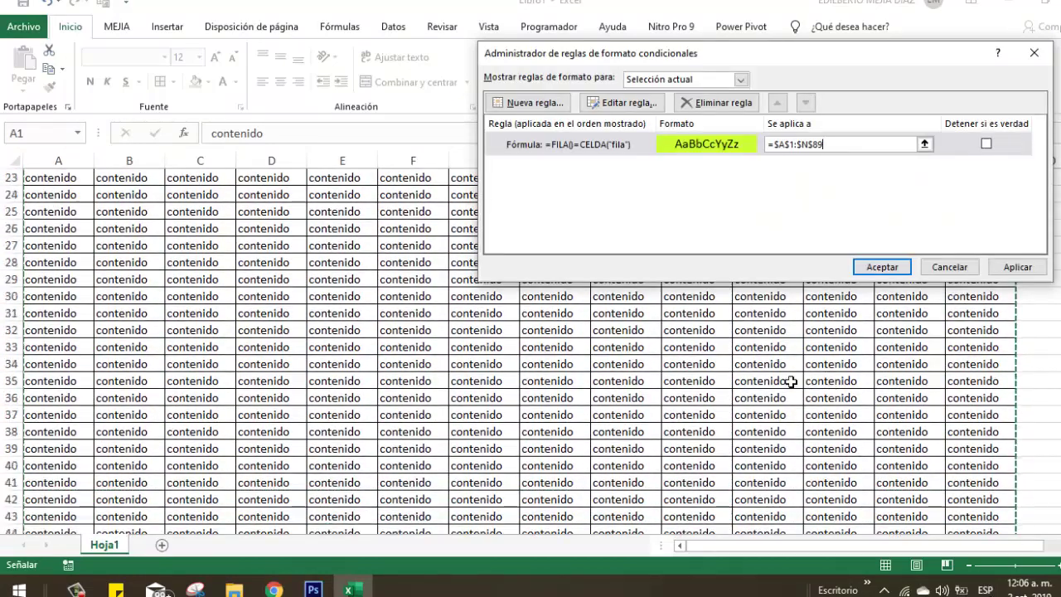
Apply the row rule's new range and start a formula rule =columna()=celda("columna")
click(882, 267)
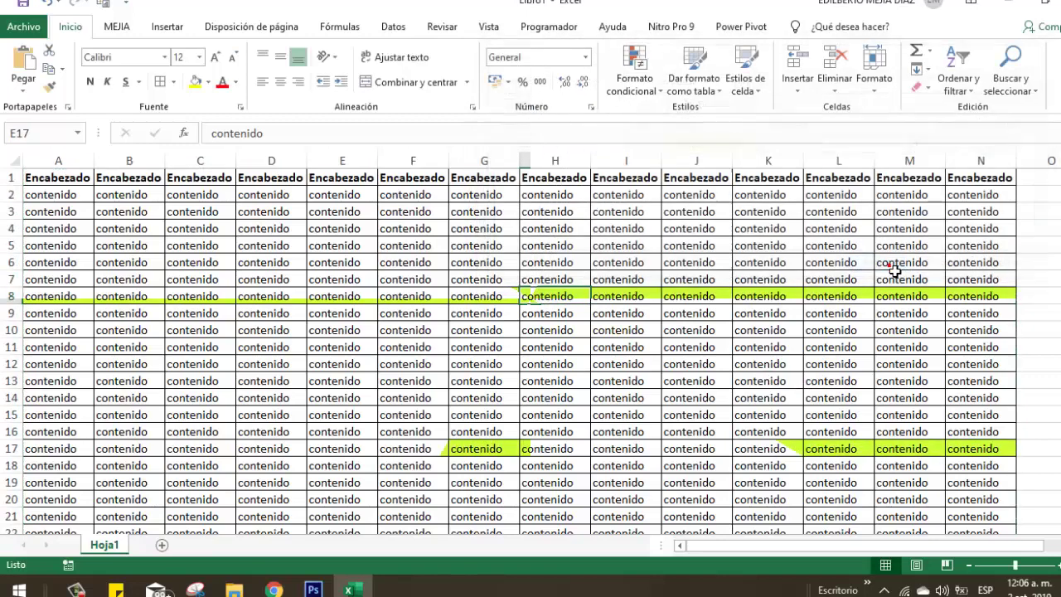
click(651, 90)
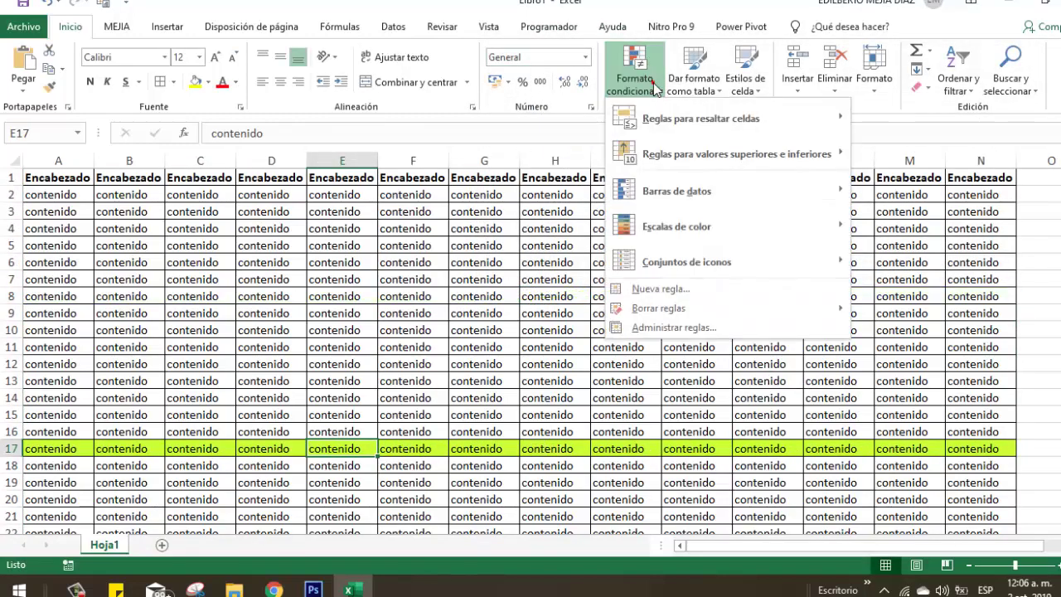
click(685, 297)
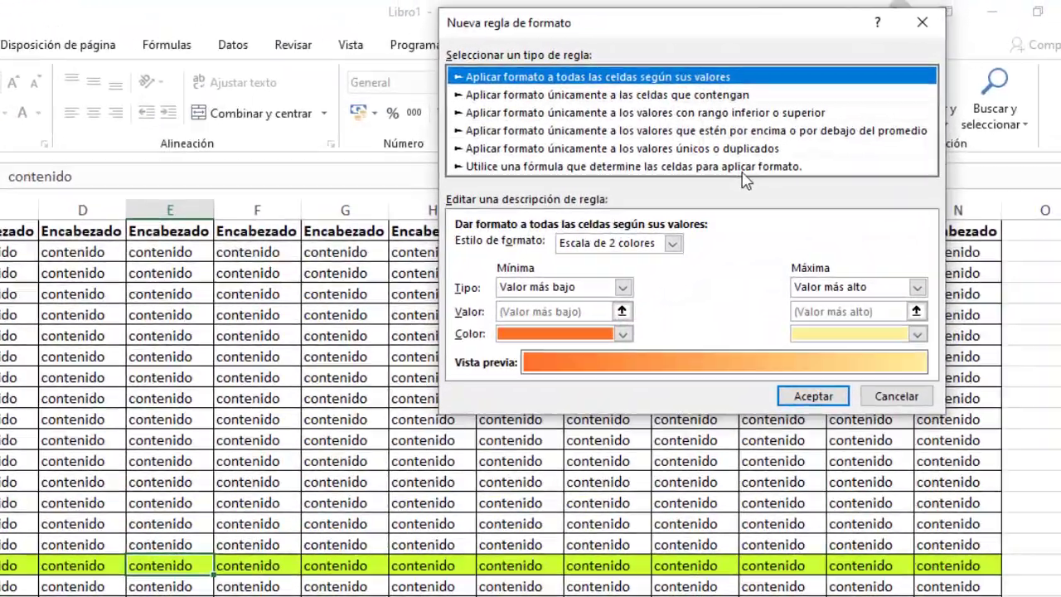
click(809, 136)
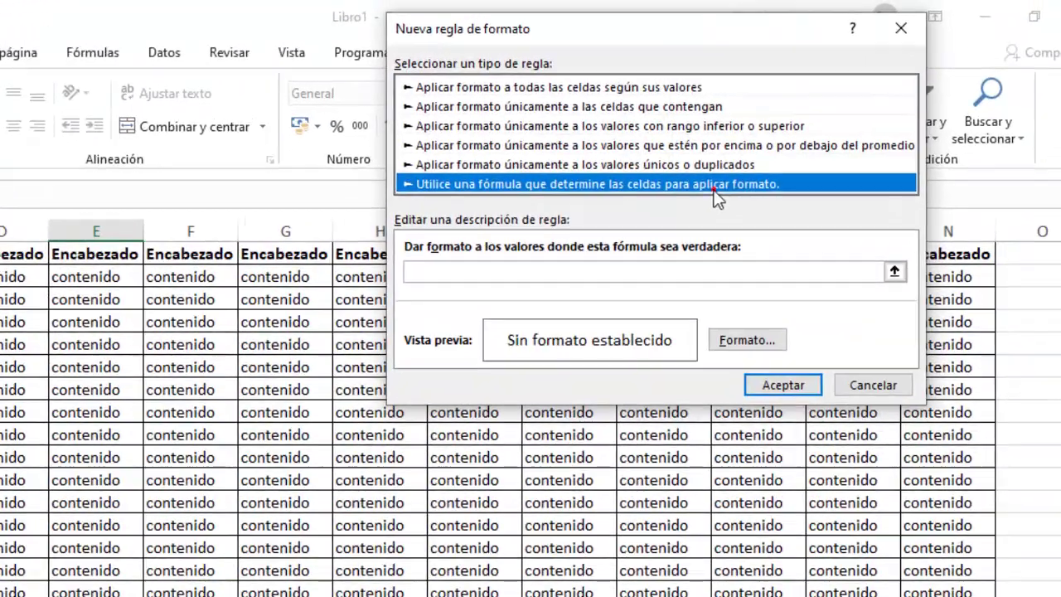
click(571, 278)
text(=column)
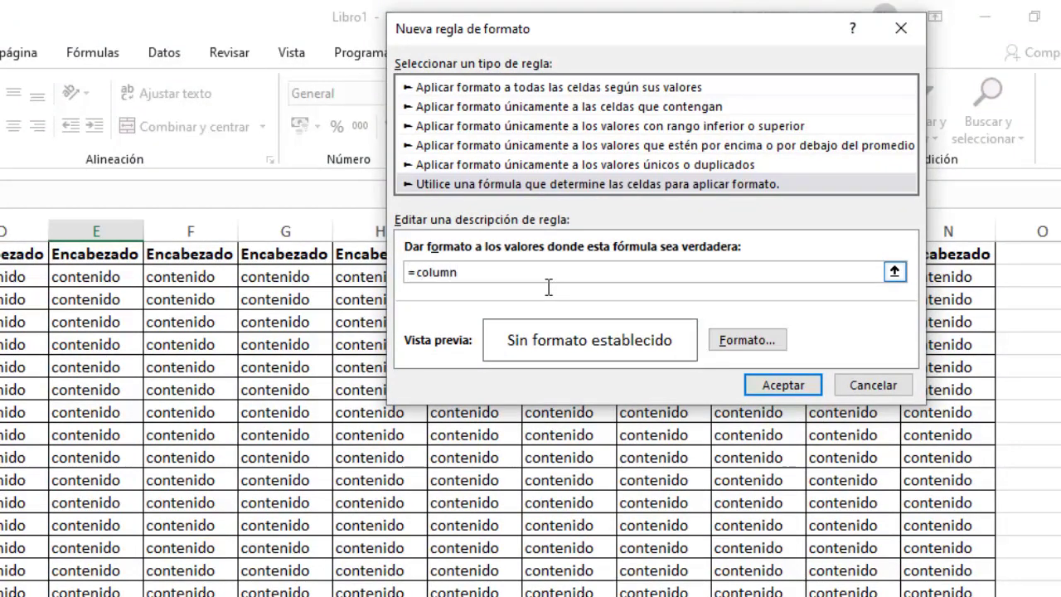
text(a()=)
text(celda("colum)
text(na)
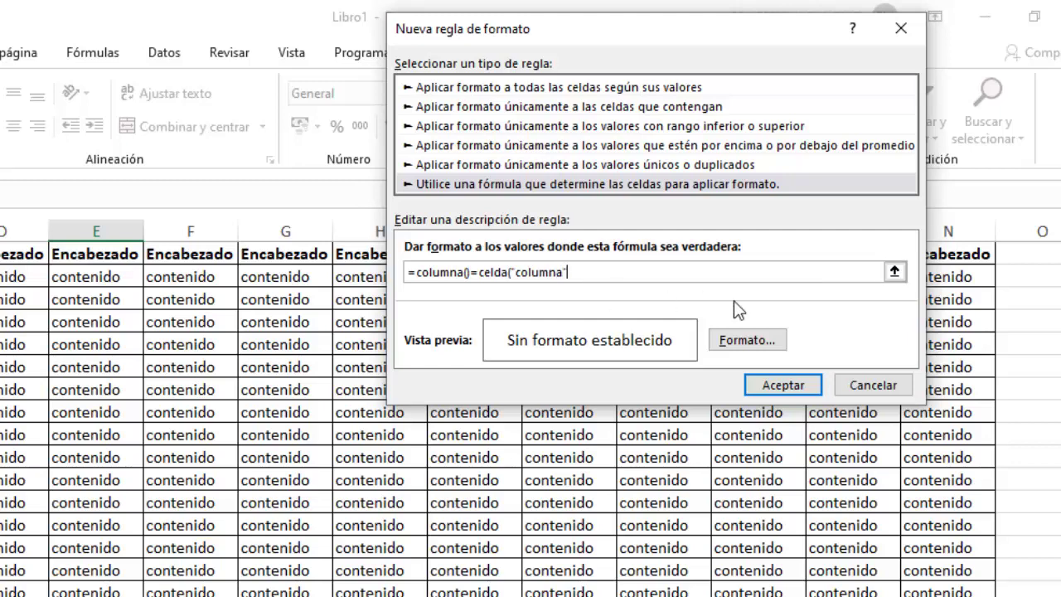
text())
Give the column rule a light cyan fill and create it
click(746, 340)
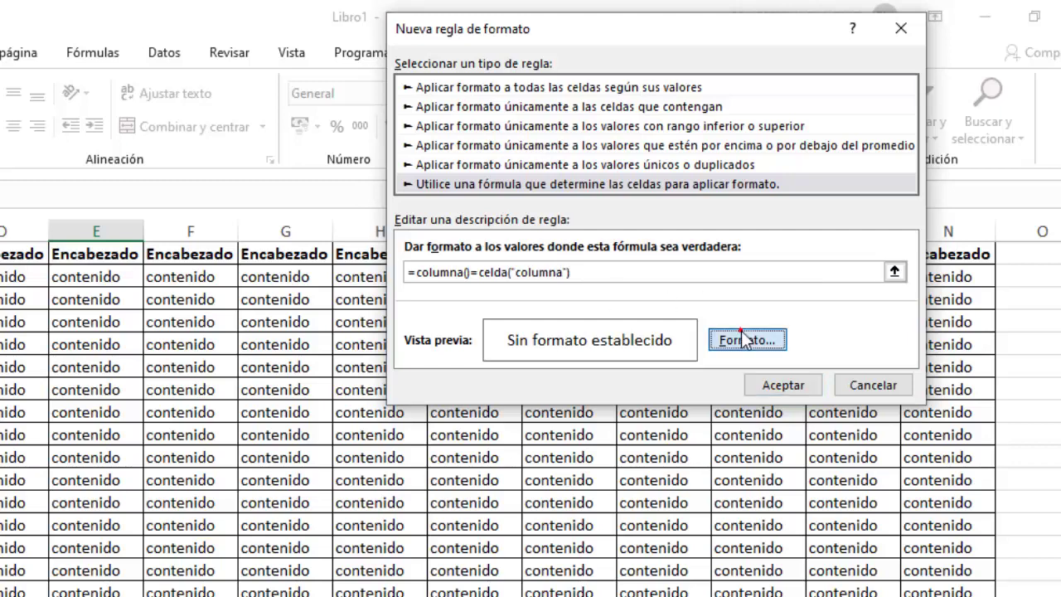
click(587, 59)
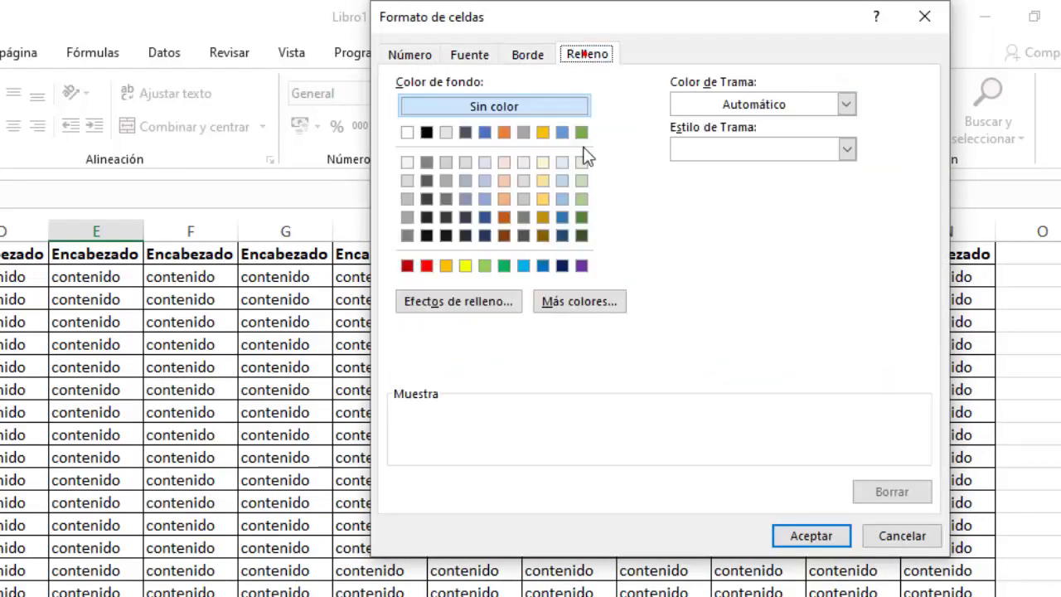
click(565, 304)
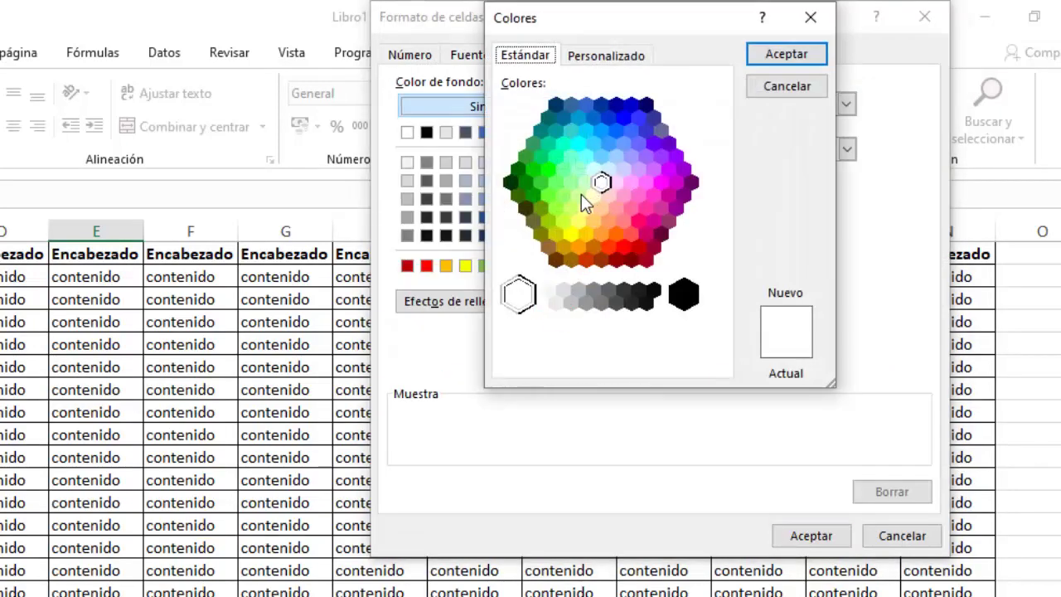
click(587, 161)
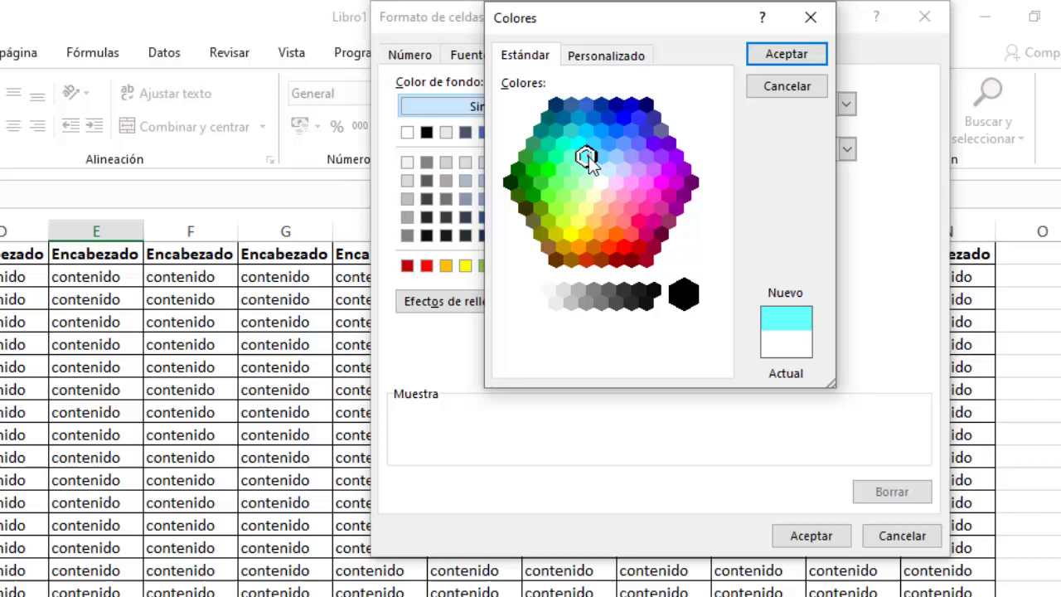
click(767, 57)
click(816, 538)
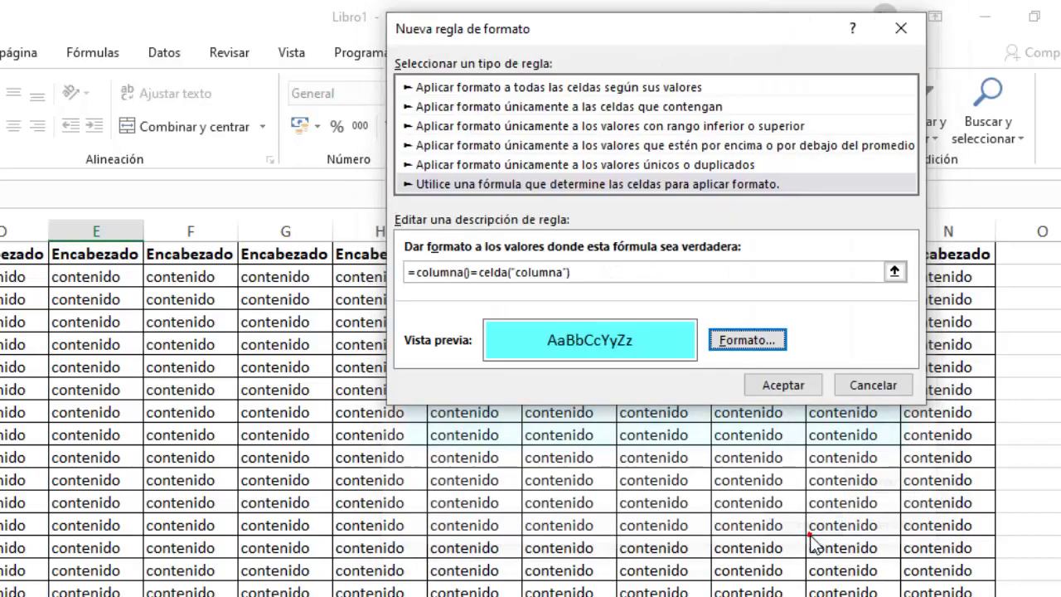
click(771, 388)
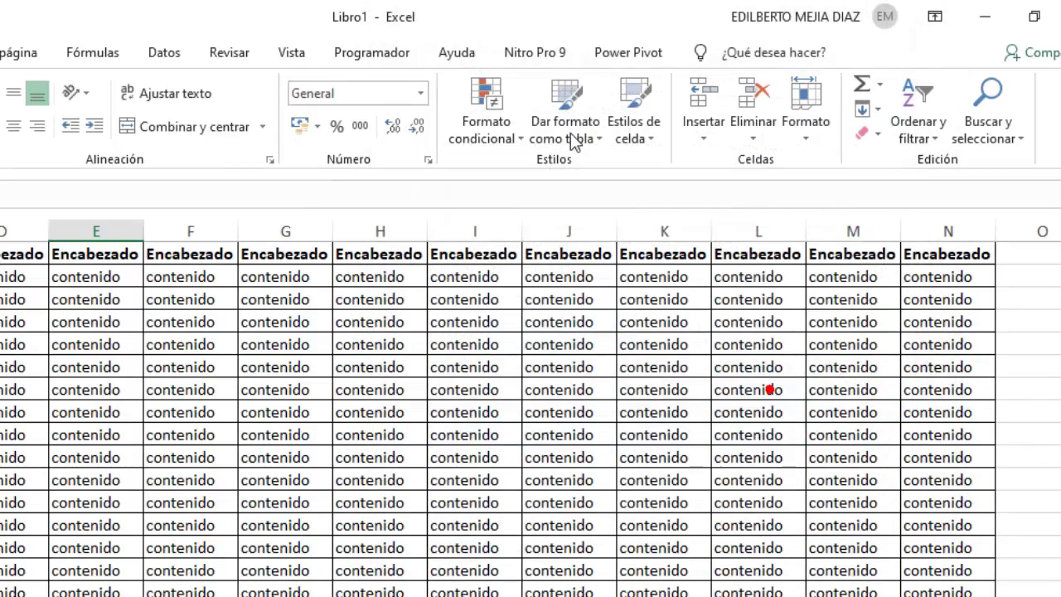
Change the cyan column rule's Applies to range to =$A$1:$N$89
click(515, 140)
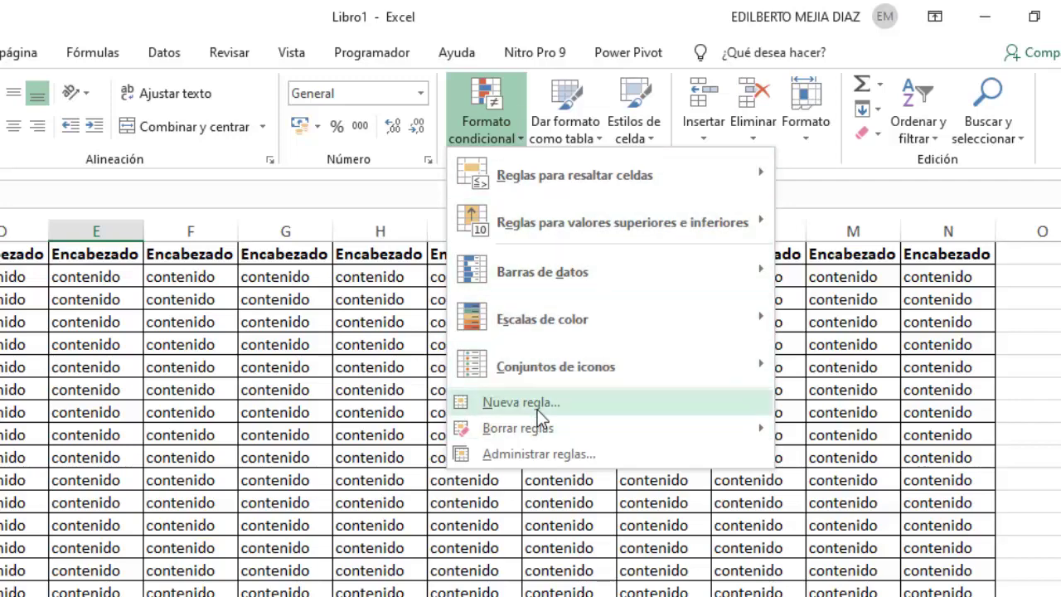
click(541, 451)
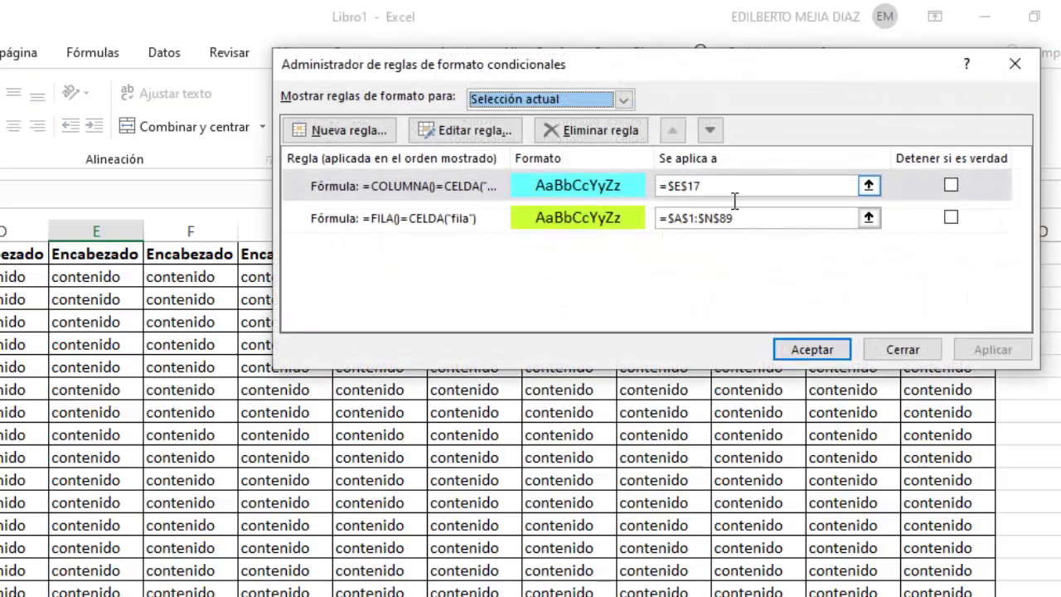
click(735, 193)
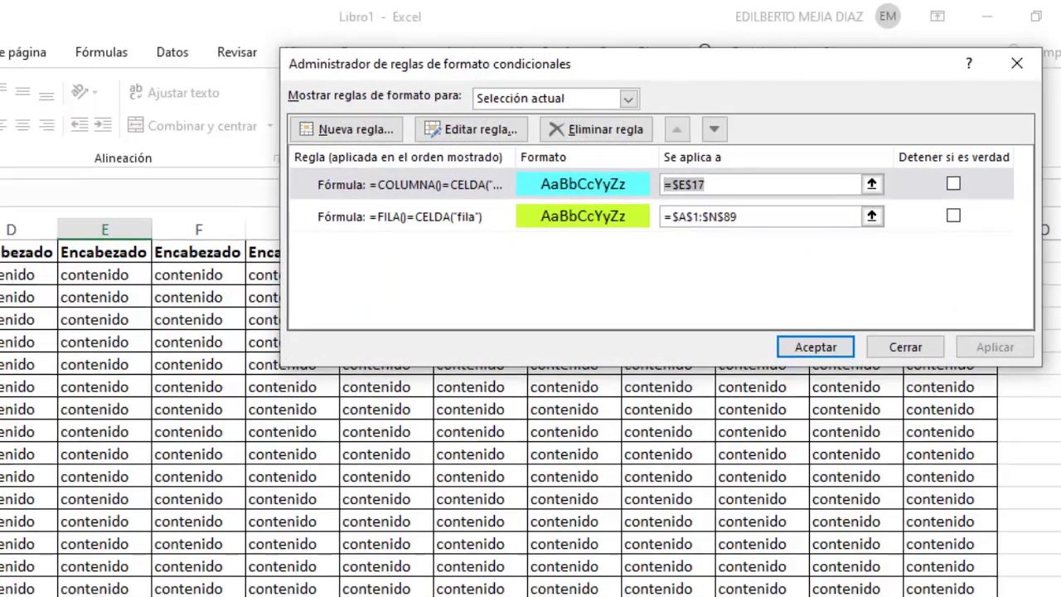
mouse_move(24, 254)
mouse_down()
mouse_move(381, 363)
mouse_move(1028, 594)
mouse_up()
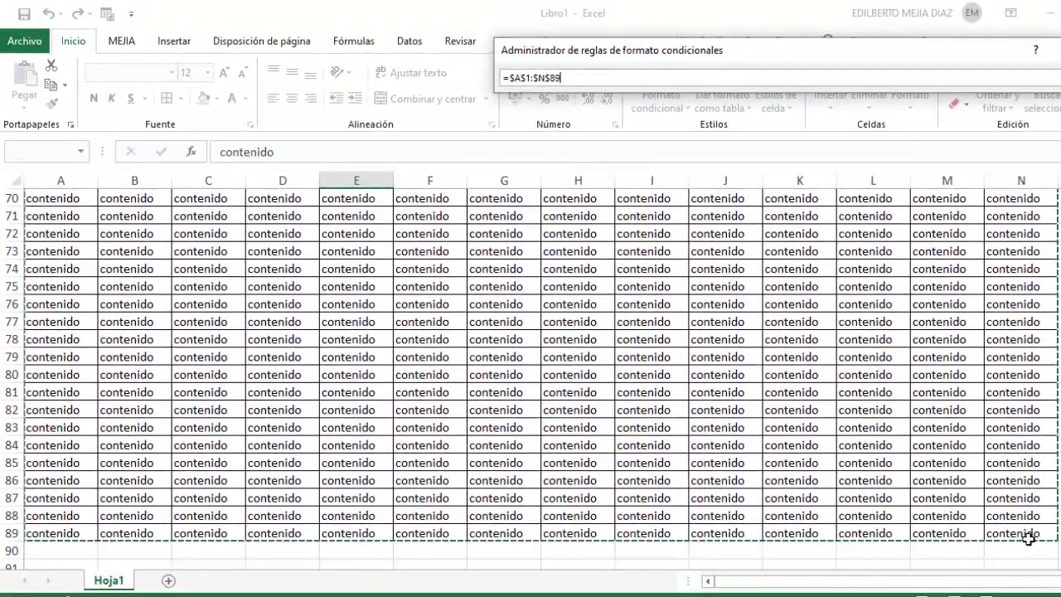
drag(1028, 594, 1029, 539)
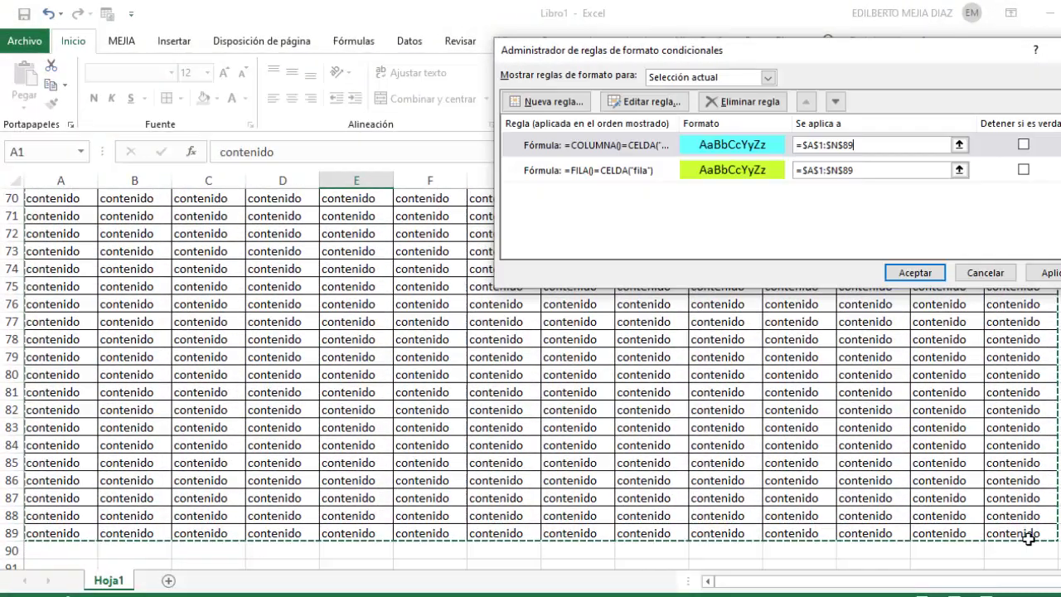
click(913, 272)
scroll(403, 349, up, 5)
scroll(403, 348, up, 12)
Re-enter cell F10 to refresh the highlights, then select C14 with the header in view
scroll(403, 348, up, 6)
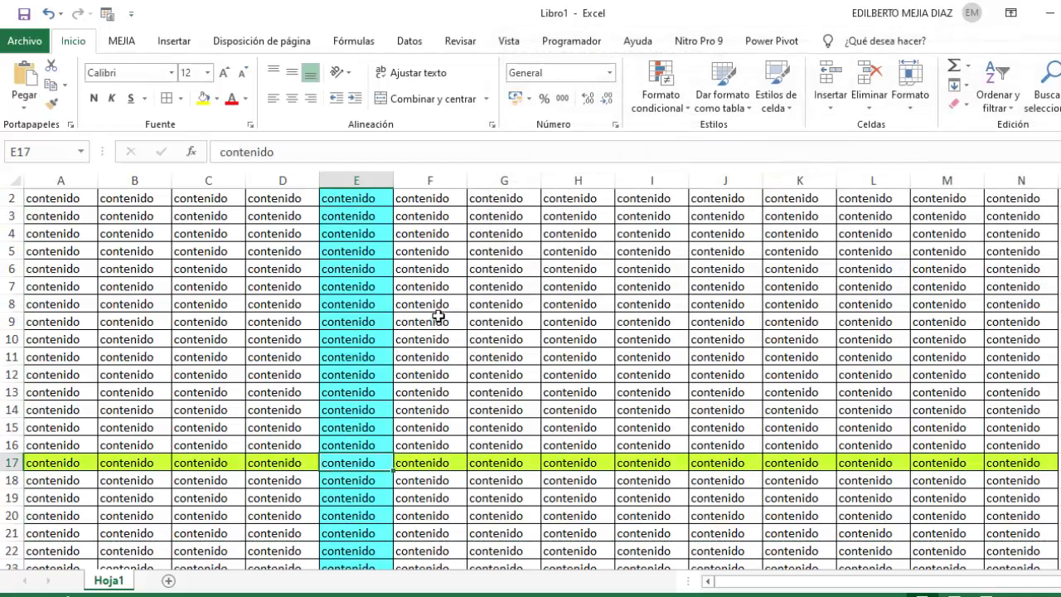
click(442, 343)
click(303, 151)
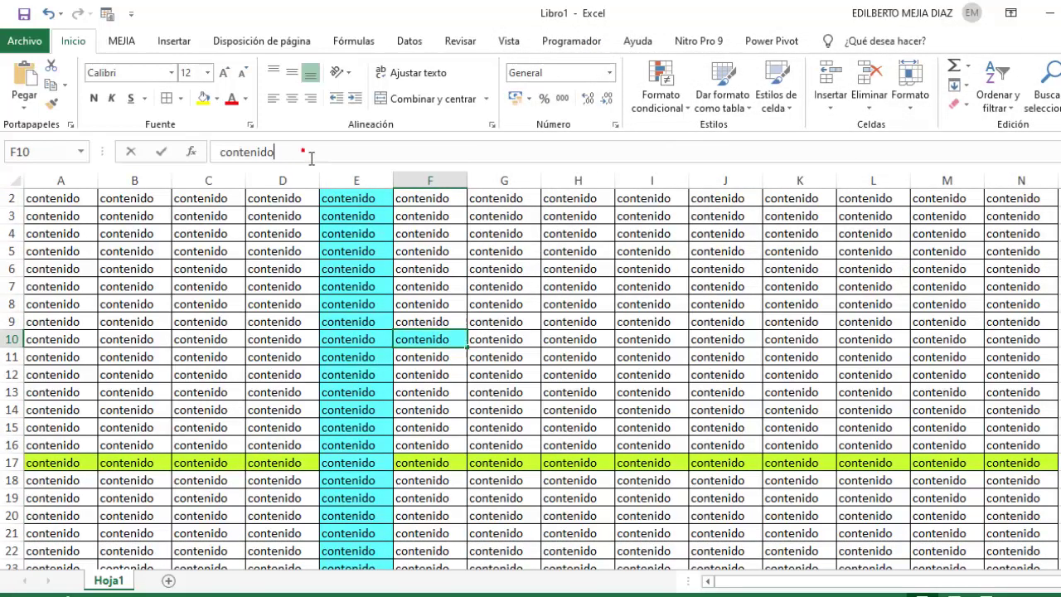
key(Return)
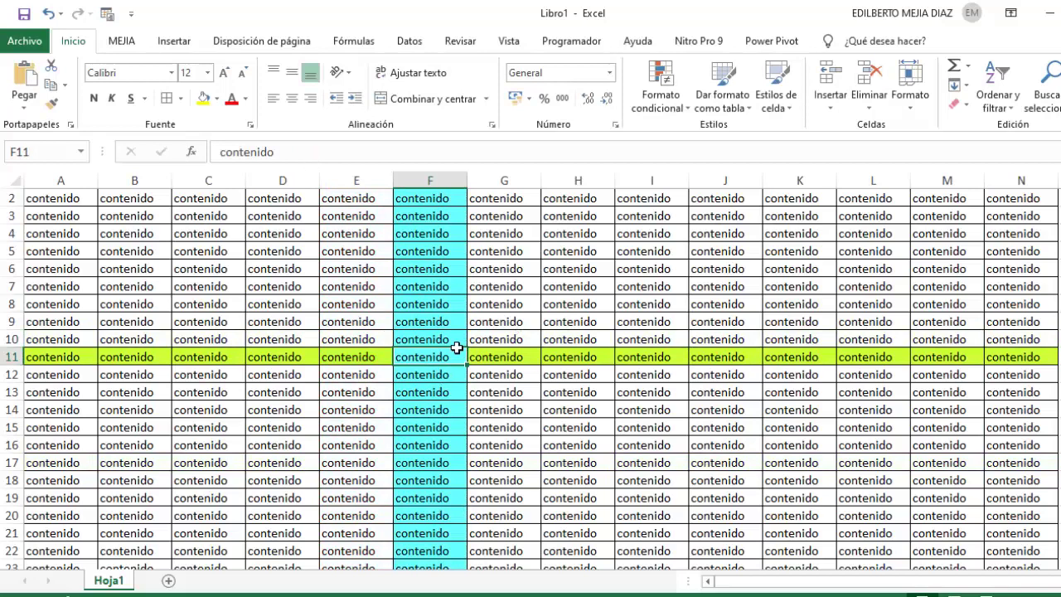
scroll(203, 335, up, 1)
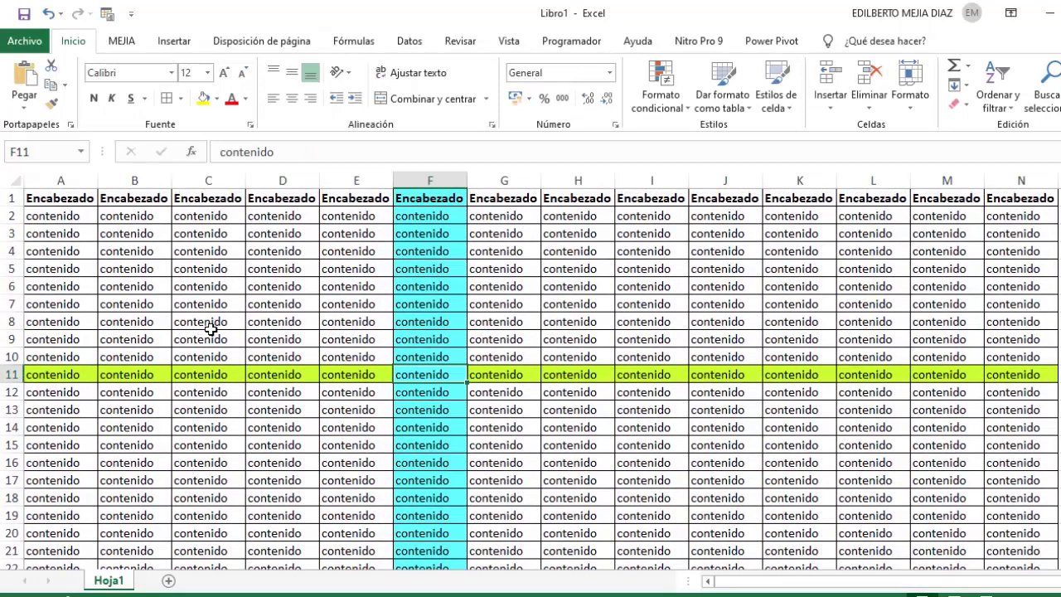
click(235, 427)
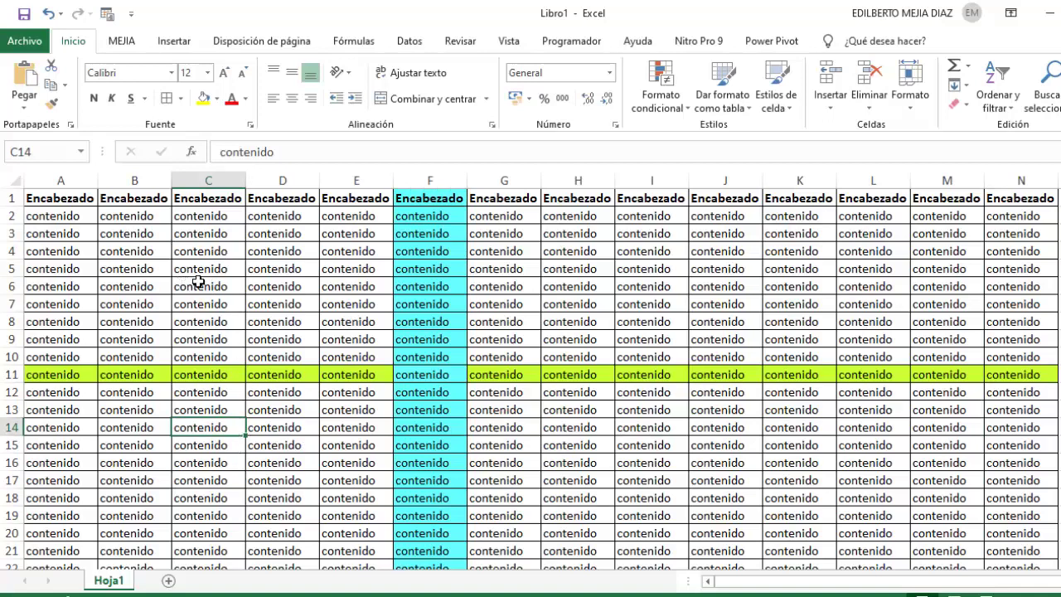
Open Hoja1's code and create a Worksheet_SelectionChange procedure
right_click(116, 584)
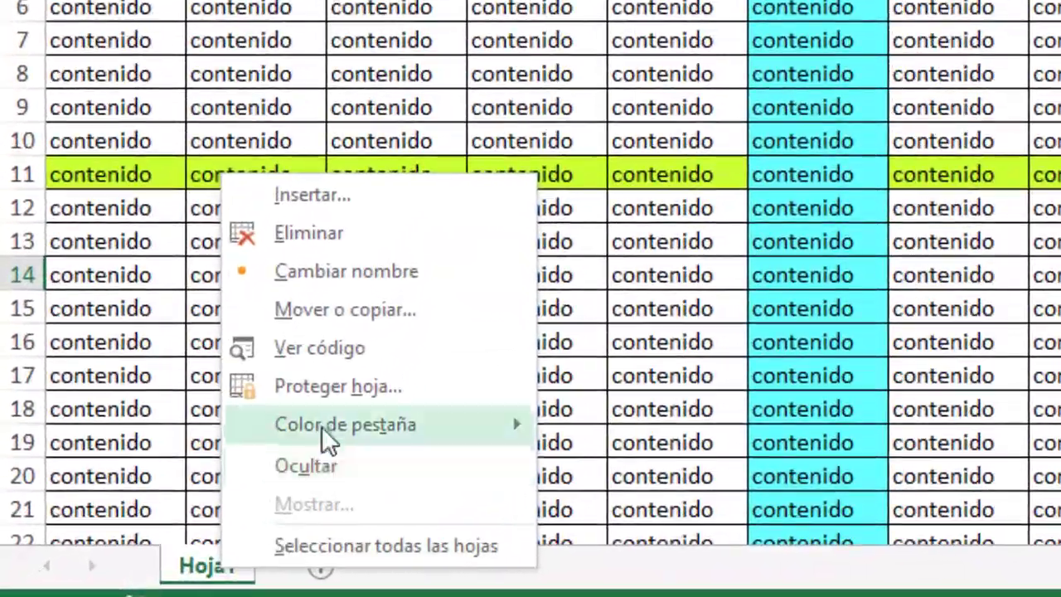
click(317, 355)
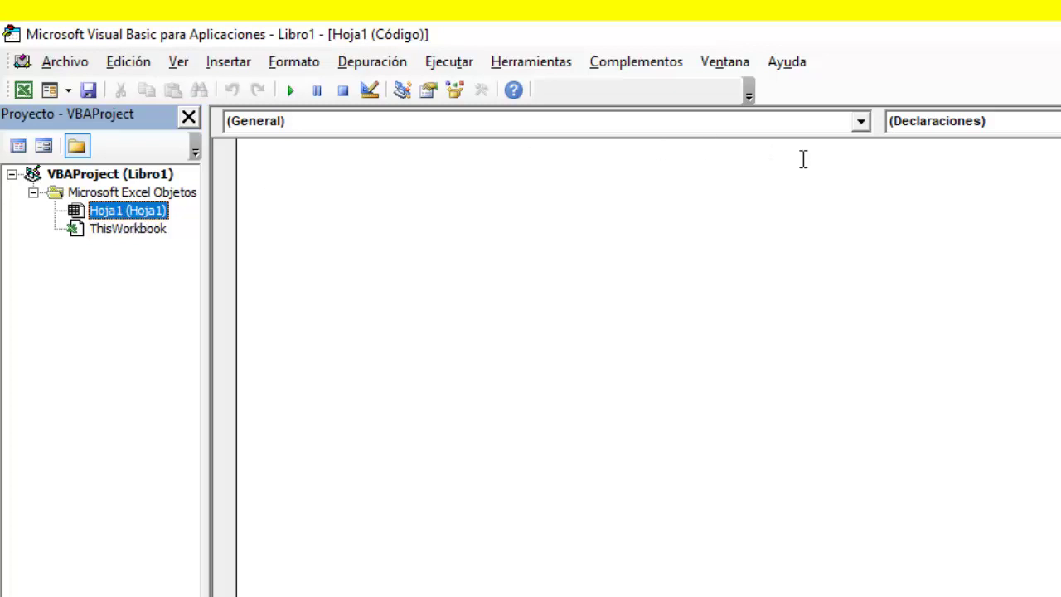
click(862, 121)
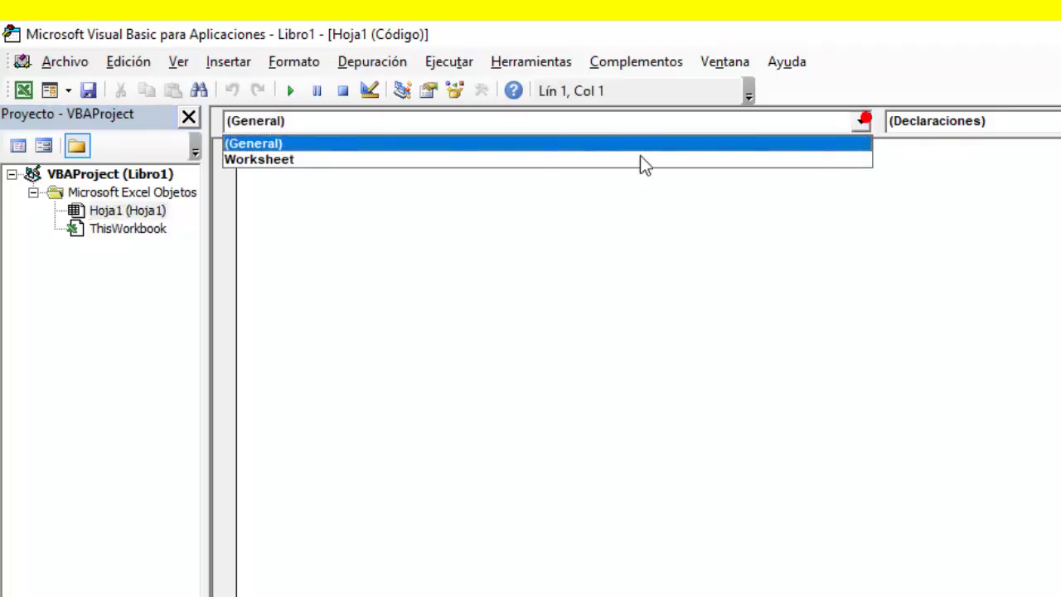
click(316, 161)
text(applicat)
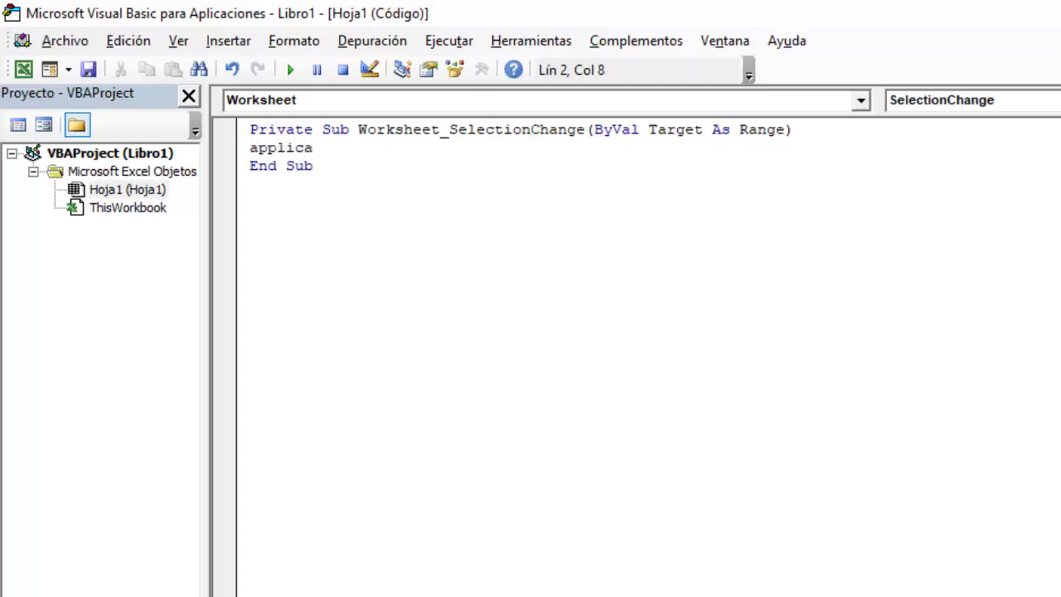
Write Application.ScreenUpdating = True inside the procedure
text(ion)
text(.)
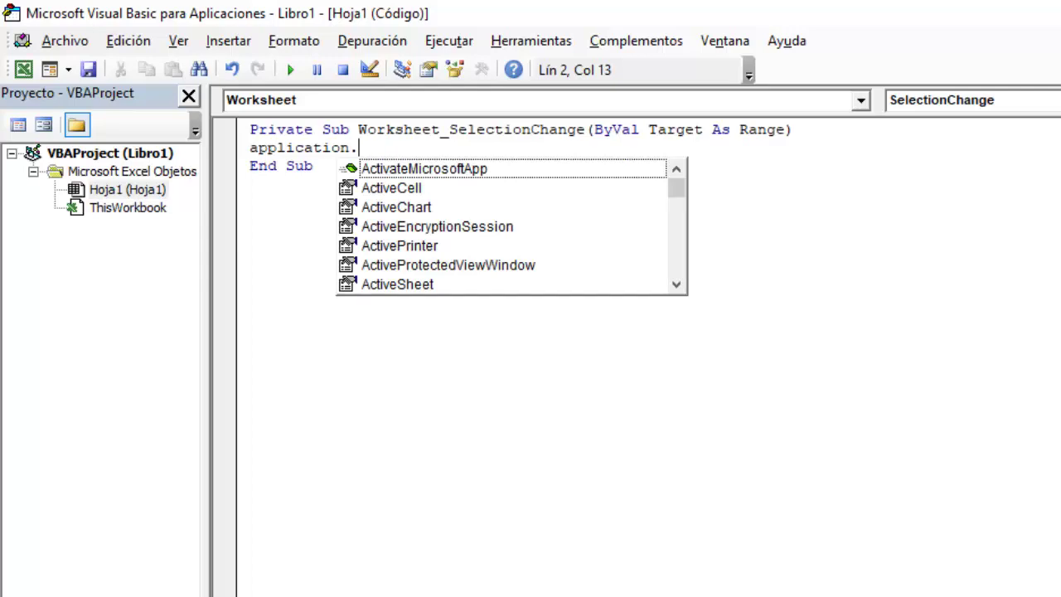
text(s)
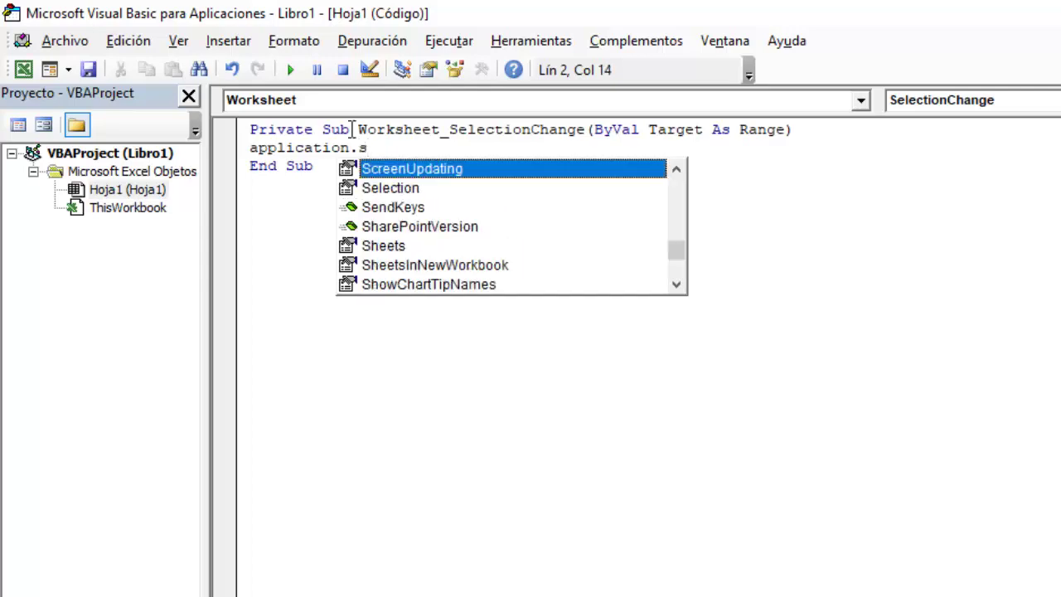
double_click(397, 170)
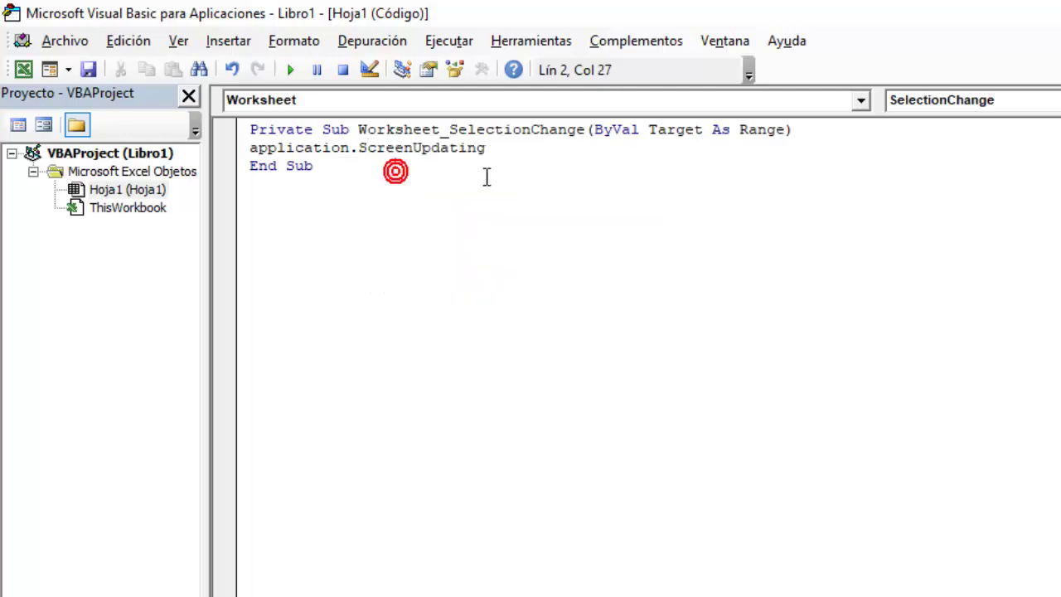
text(=)
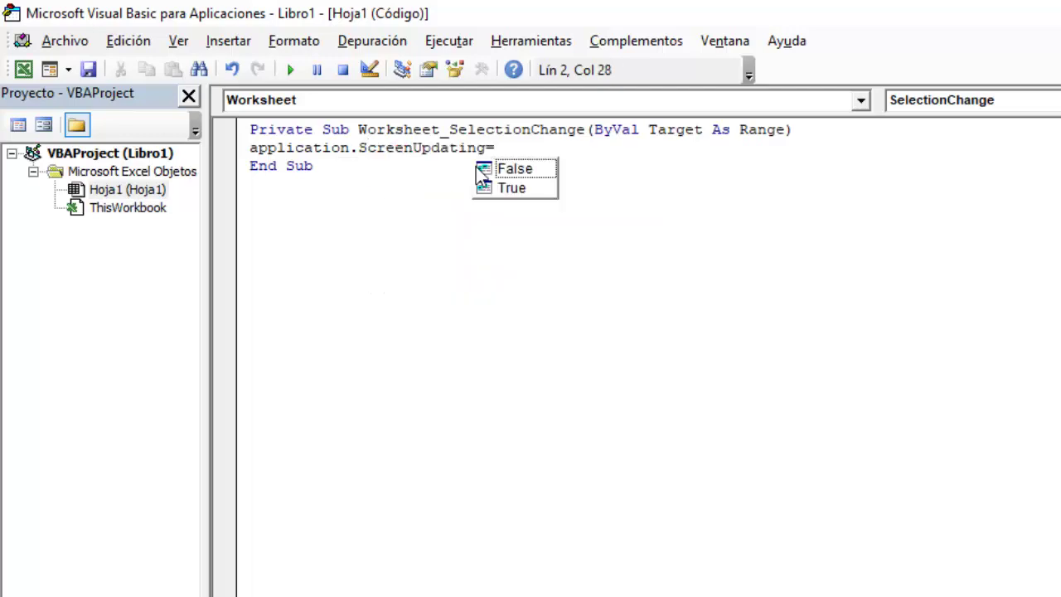
double_click(526, 190)
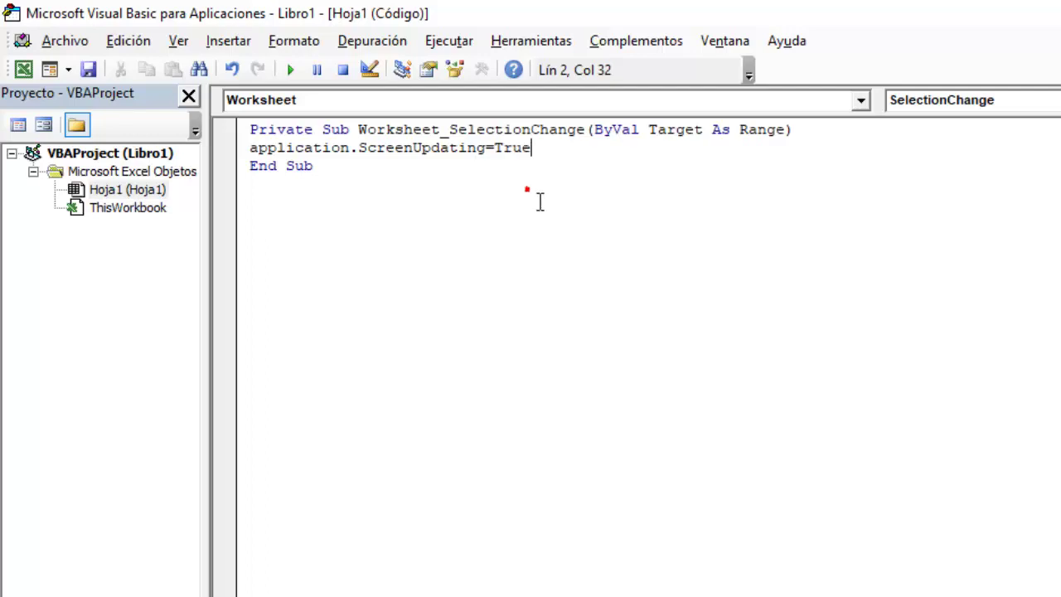
Save the workbook to the Desktop as the macro-enabled file 'prueba 2019.xlsm'
click(90, 71)
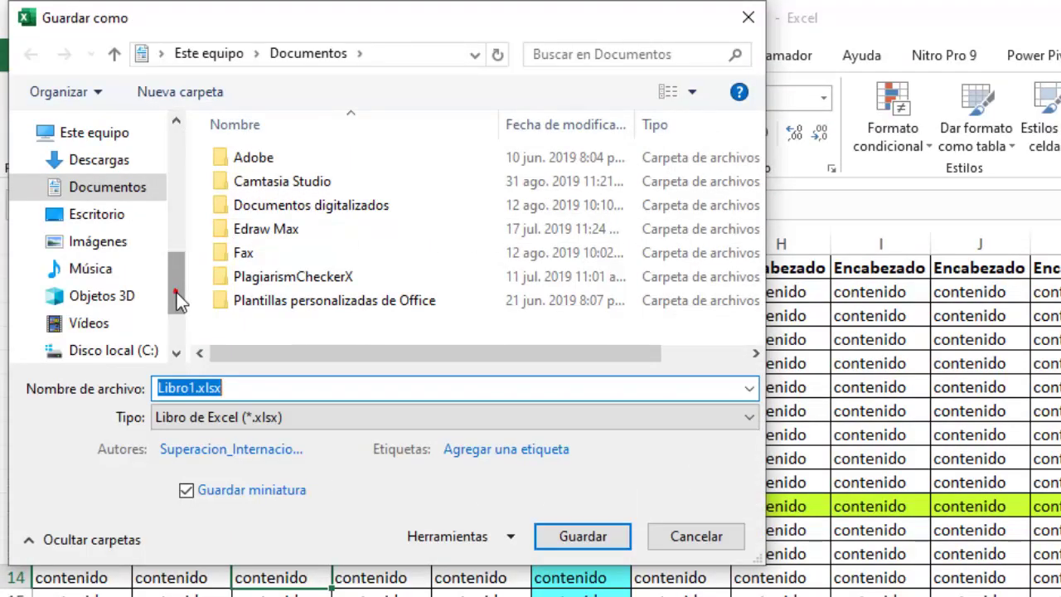
click(115, 217)
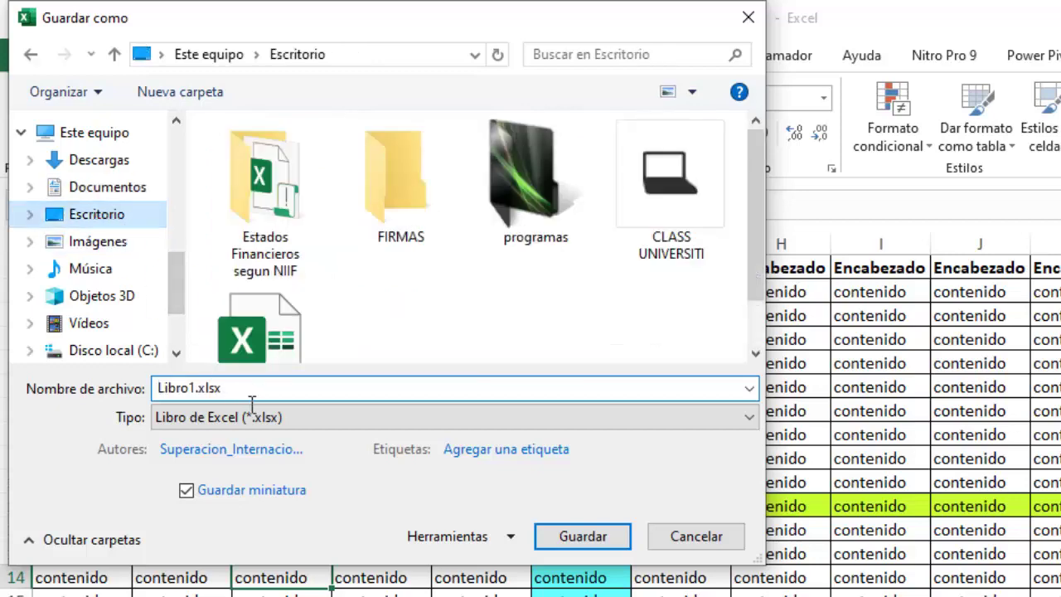
click(257, 396)
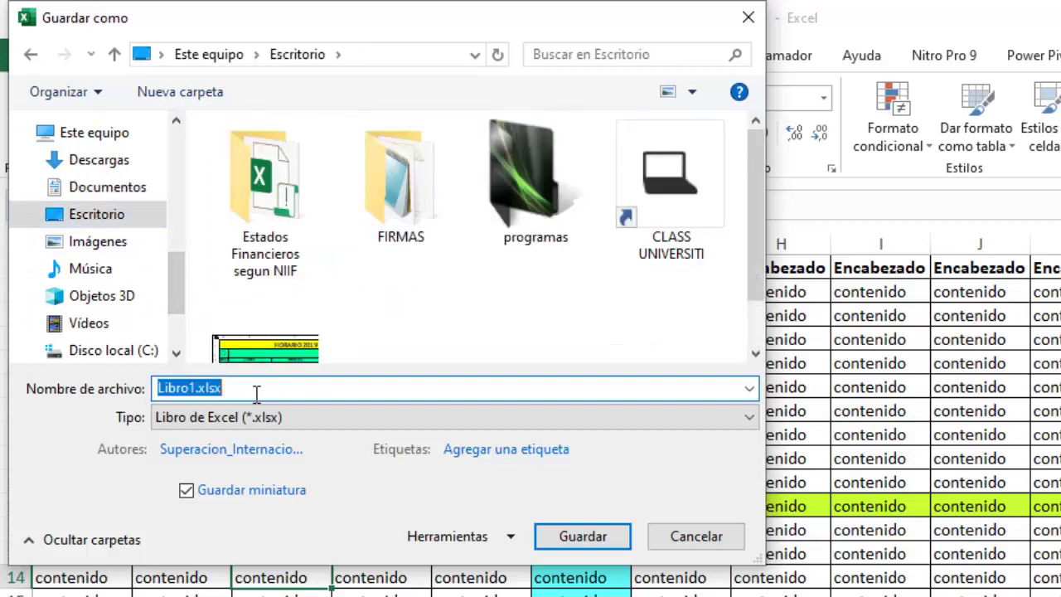
text(prueba)
click(256, 417)
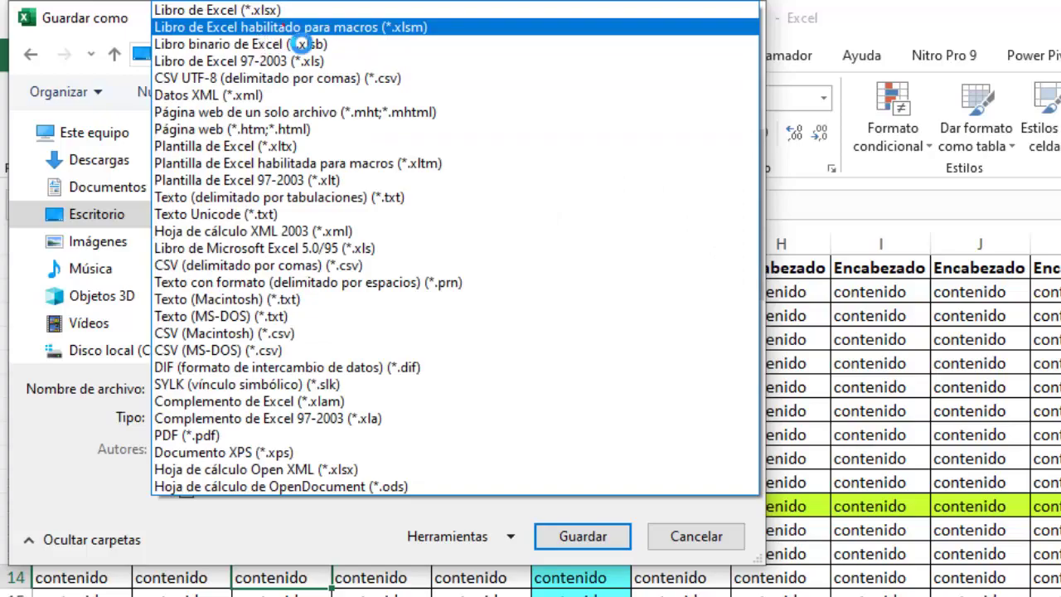
click(289, 30)
text(2019.xlsm)
click(583, 537)
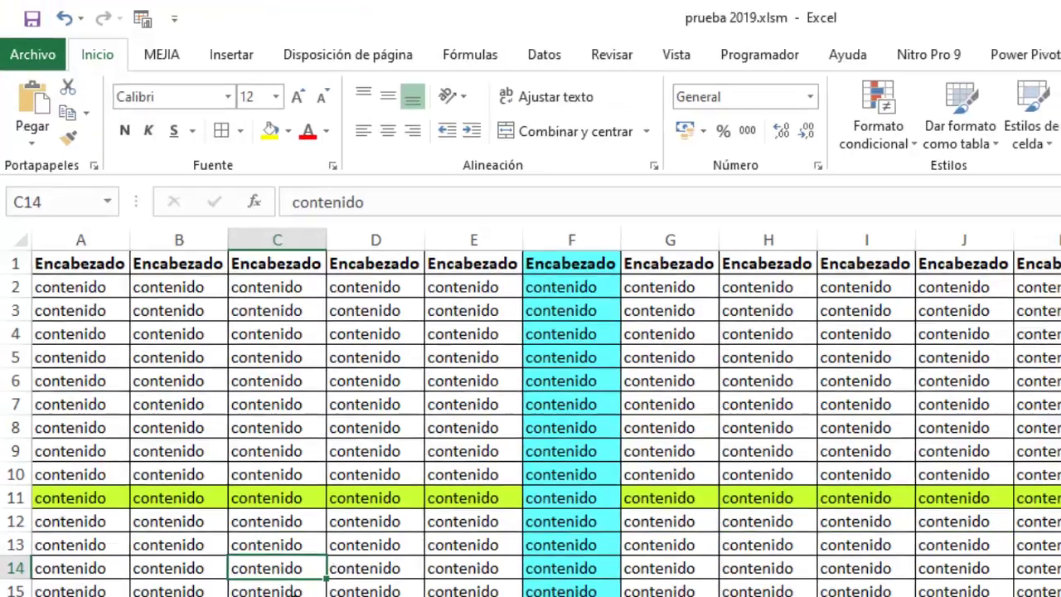
Select cells C15, K8, I12, E16, C13, J9, H15, D14, then row 1 and A1 to test the highlights
click(213, 455)
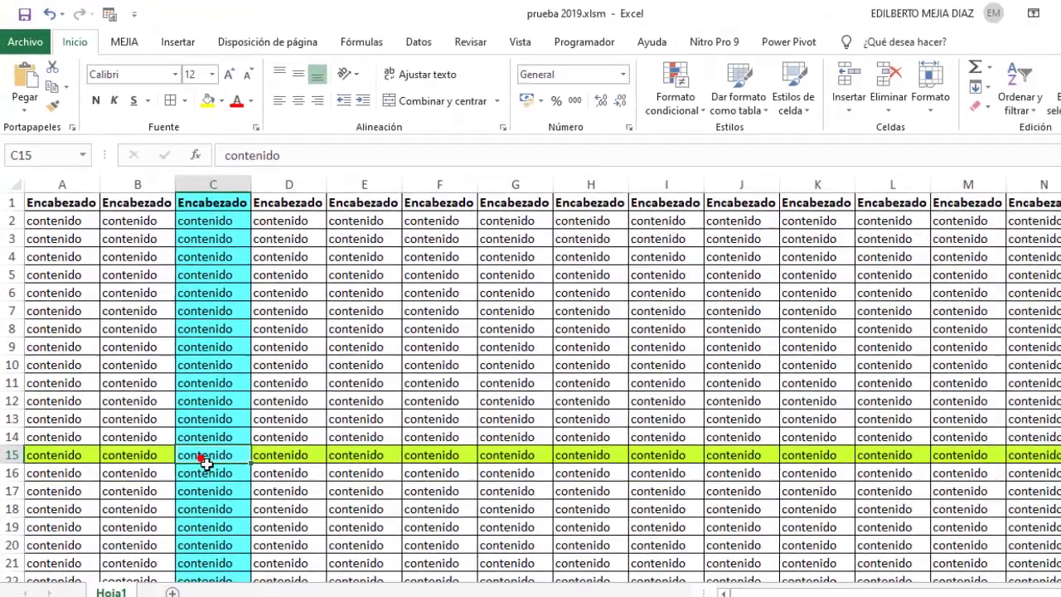
click(817, 327)
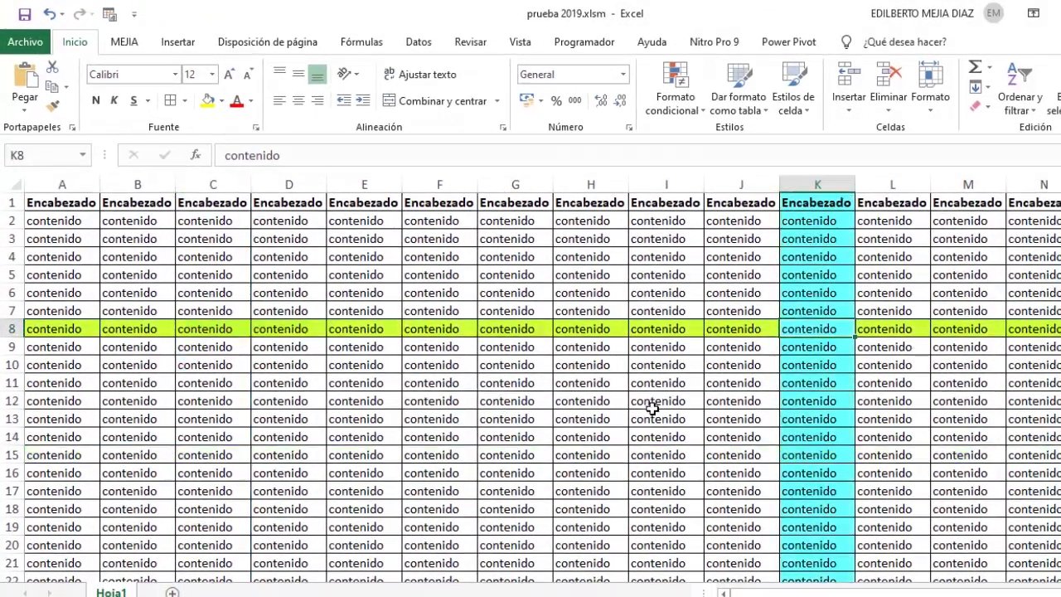
click(646, 406)
click(336, 472)
click(191, 417)
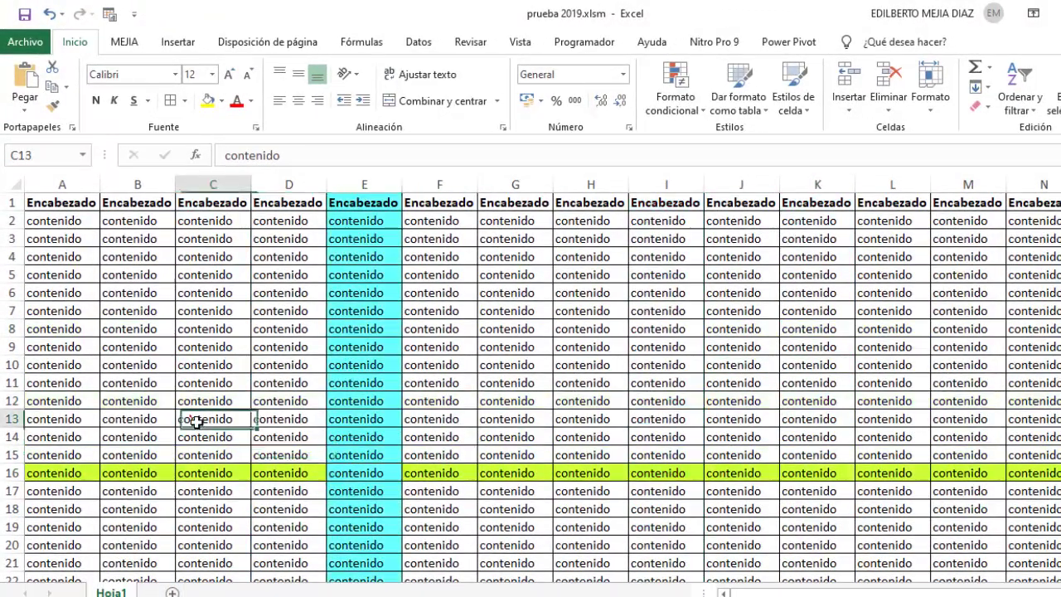
click(734, 346)
click(567, 455)
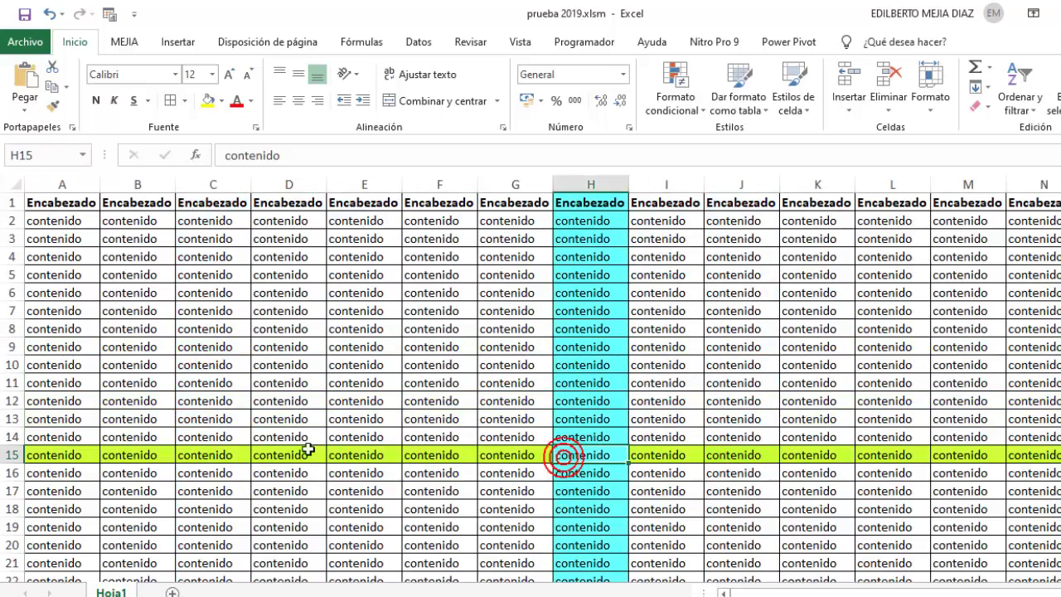
click(262, 444)
click(12, 203)
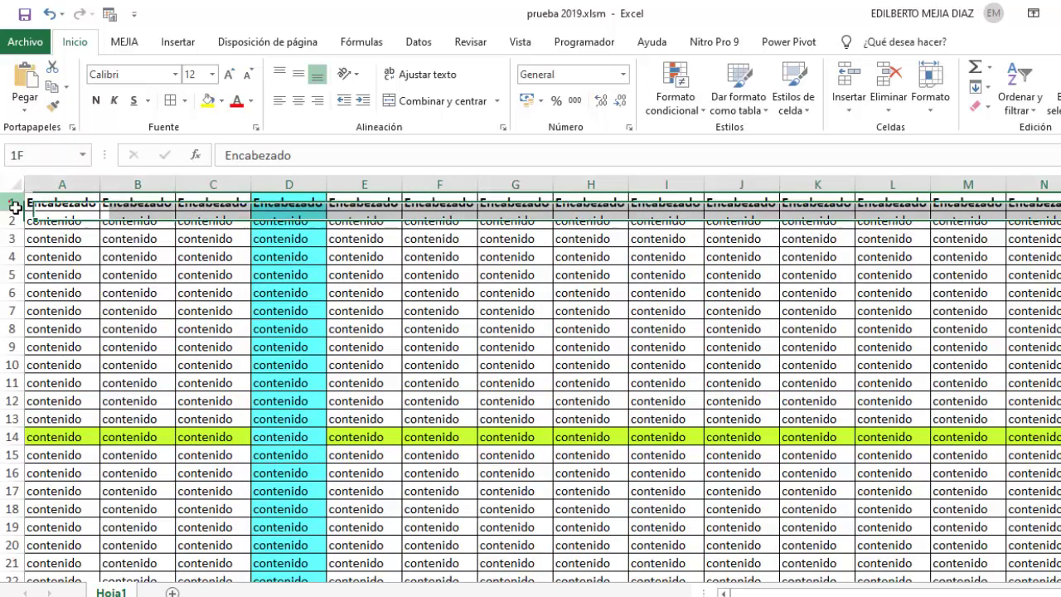
click(26, 186)
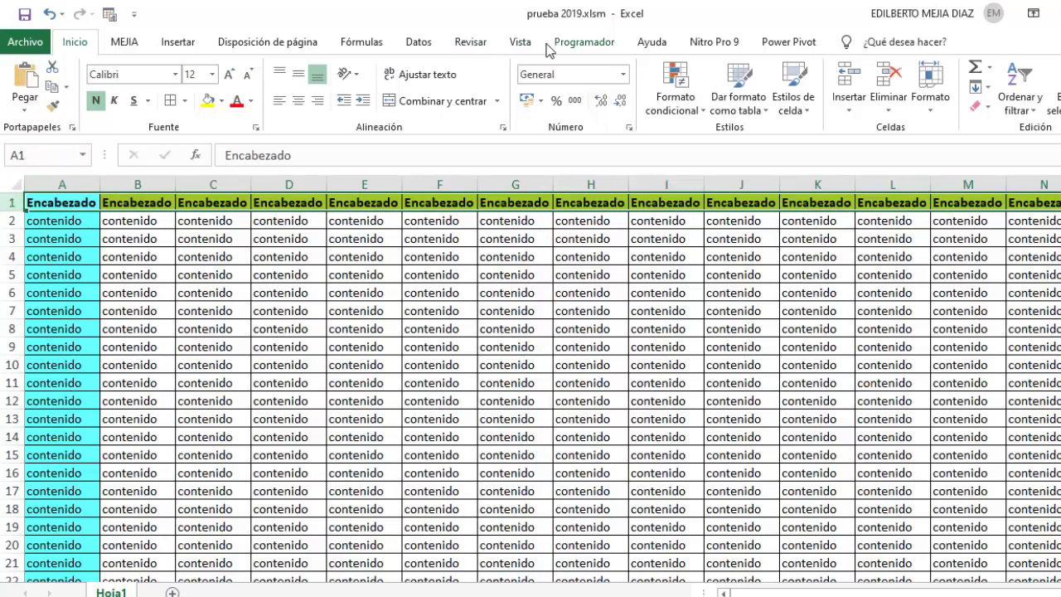
Freeze the top header row with Vista > Inmovilizar > Inmovilizar fila superior
click(519, 43)
click(696, 91)
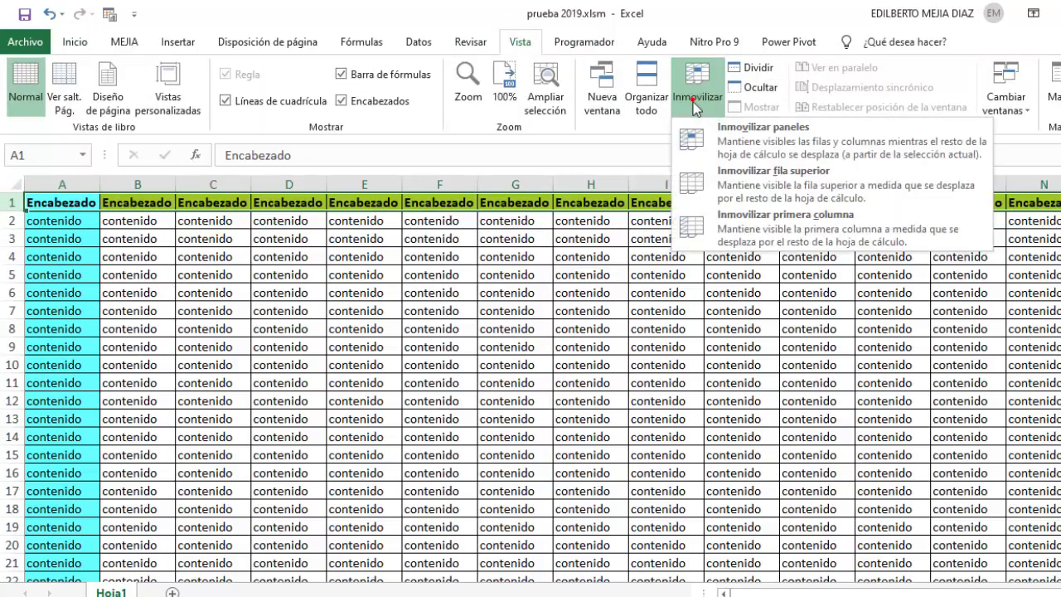
click(743, 184)
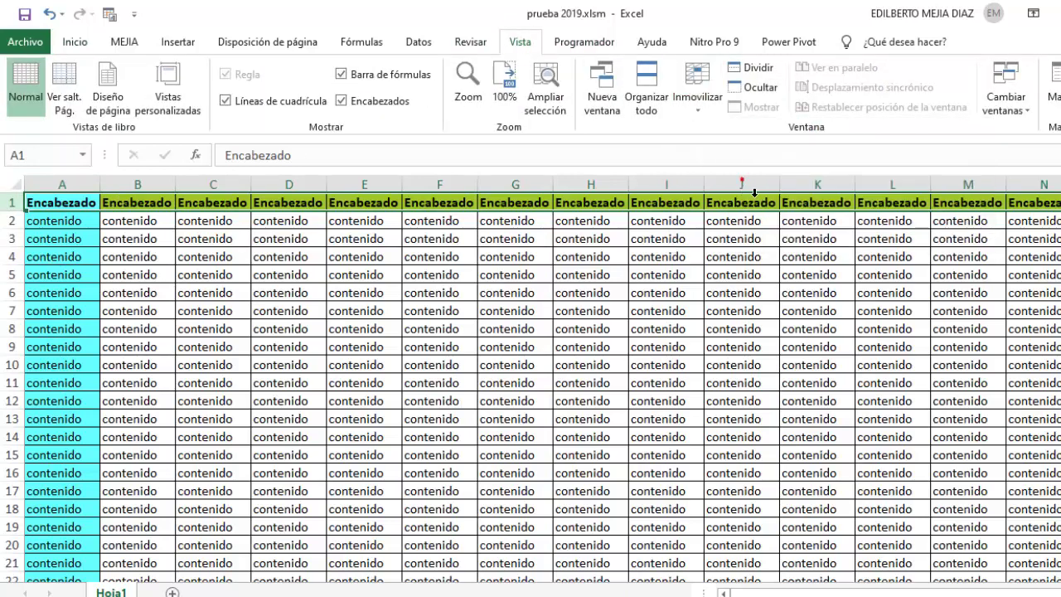
Scroll down to rows 82–89 and select cells such as H84 to confirm the header stays fixed
click(288, 238)
scroll(337, 300, down, 4)
scroll(337, 301, down, 9)
scroll(337, 301, down, 10)
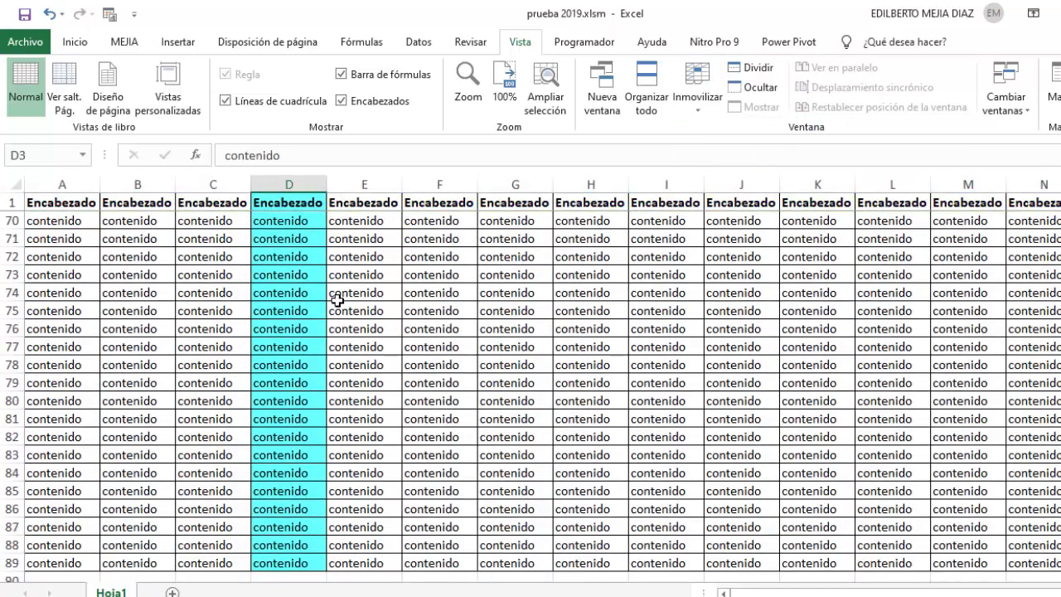
scroll(348, 302, down, 9)
scroll(374, 305, up, 5)
click(774, 267)
click(625, 258)
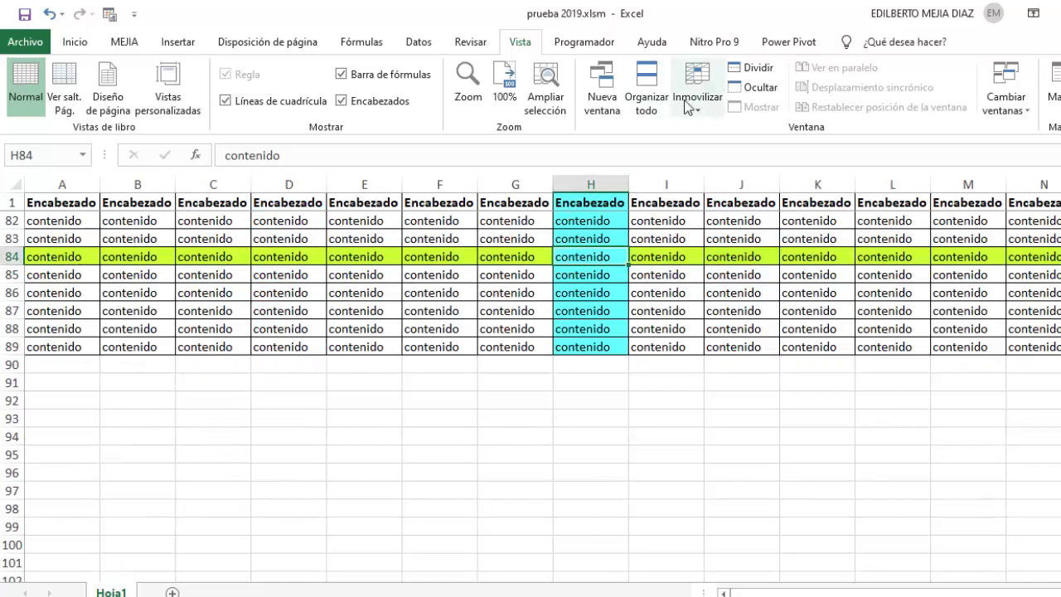
Delete the green =FILA()=CELDA("fila") row rule in the conditional formatting Rules Manager
click(75, 42)
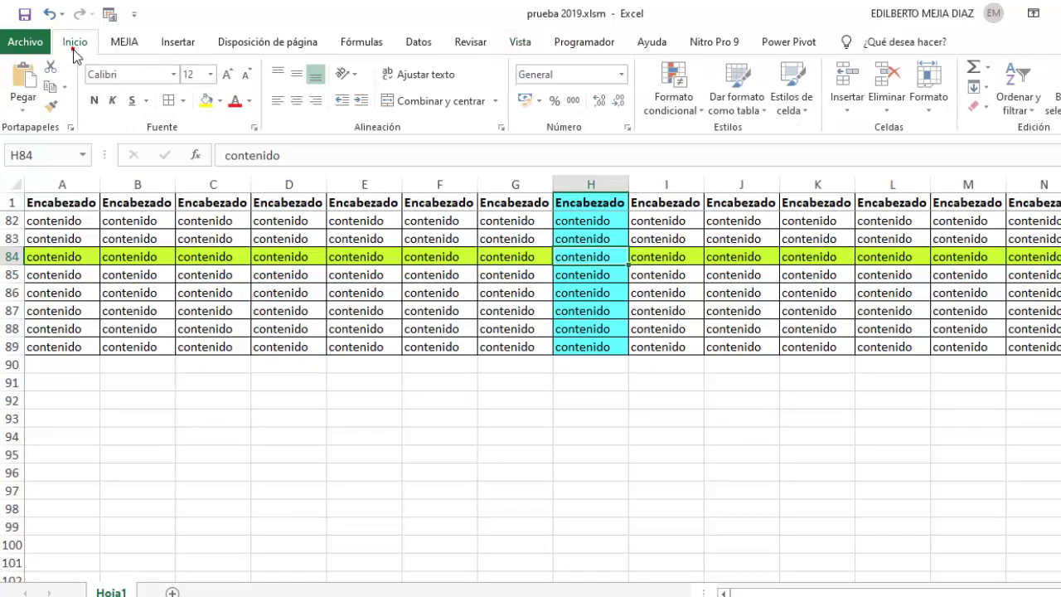
click(675, 96)
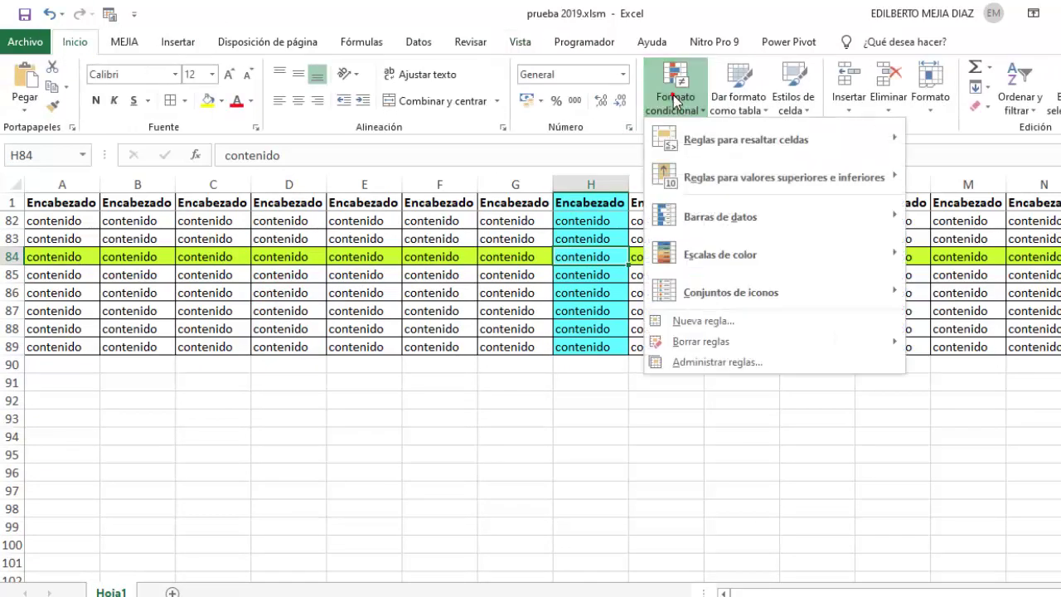
click(733, 362)
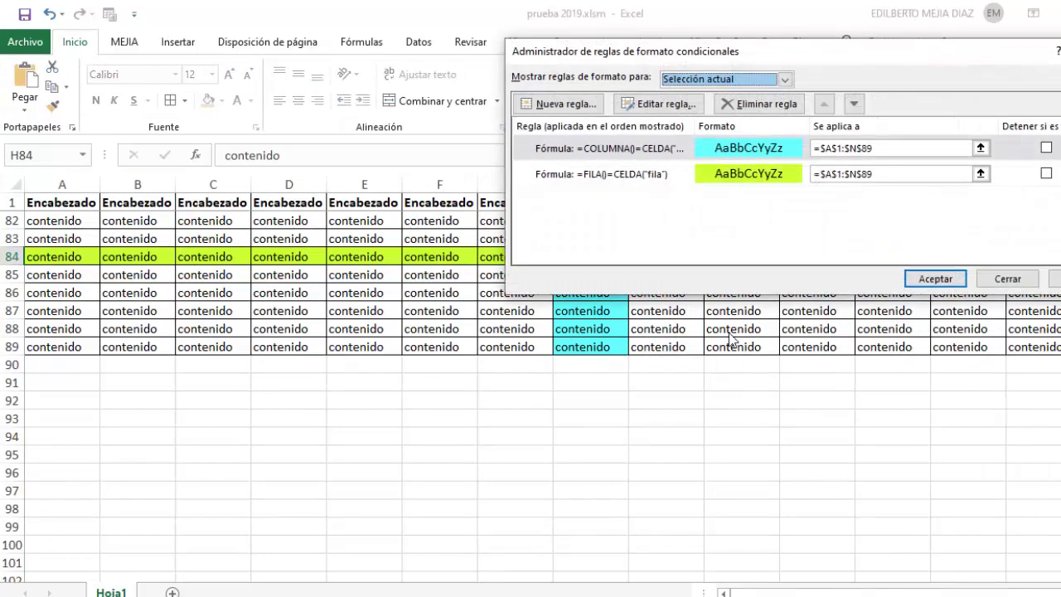
click(763, 174)
click(664, 103)
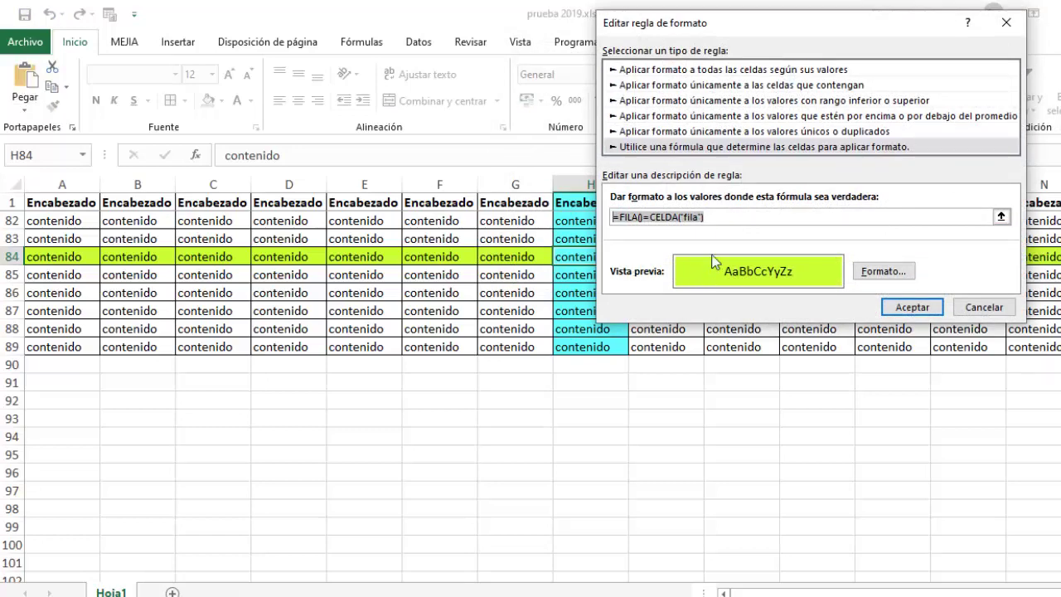
click(912, 307)
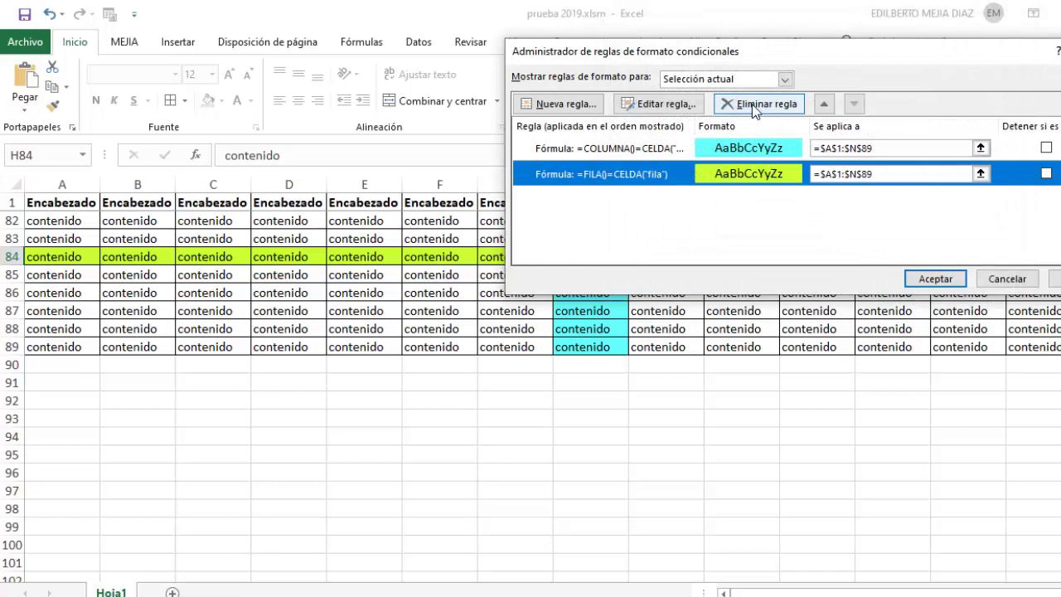
click(754, 106)
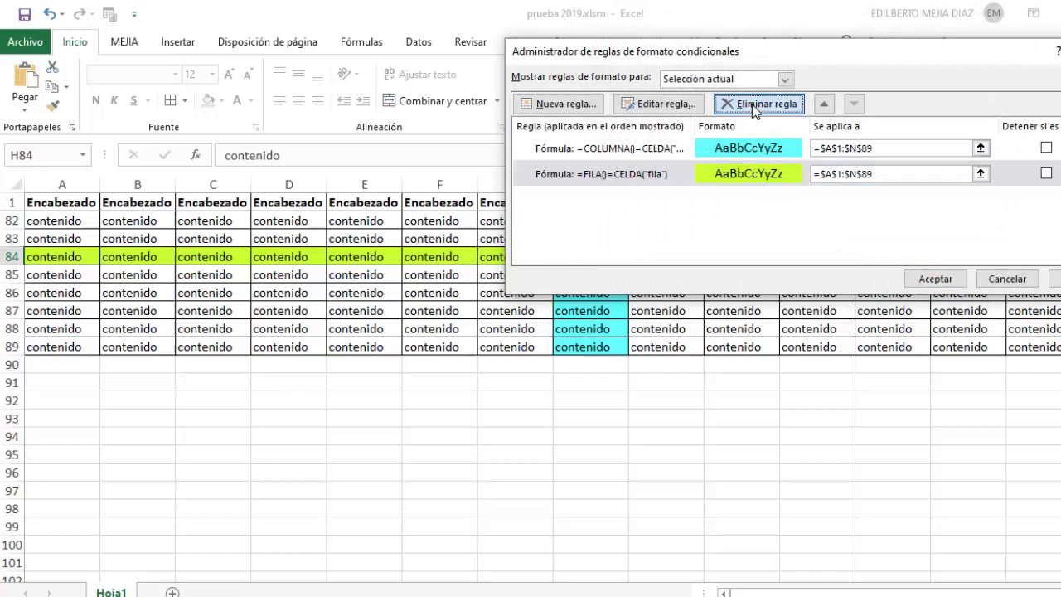
click(935, 278)
Select cells such as D79, H80 and G80 to check that only the cyan column highlight remains
scroll(546, 276, up, 3)
click(315, 310)
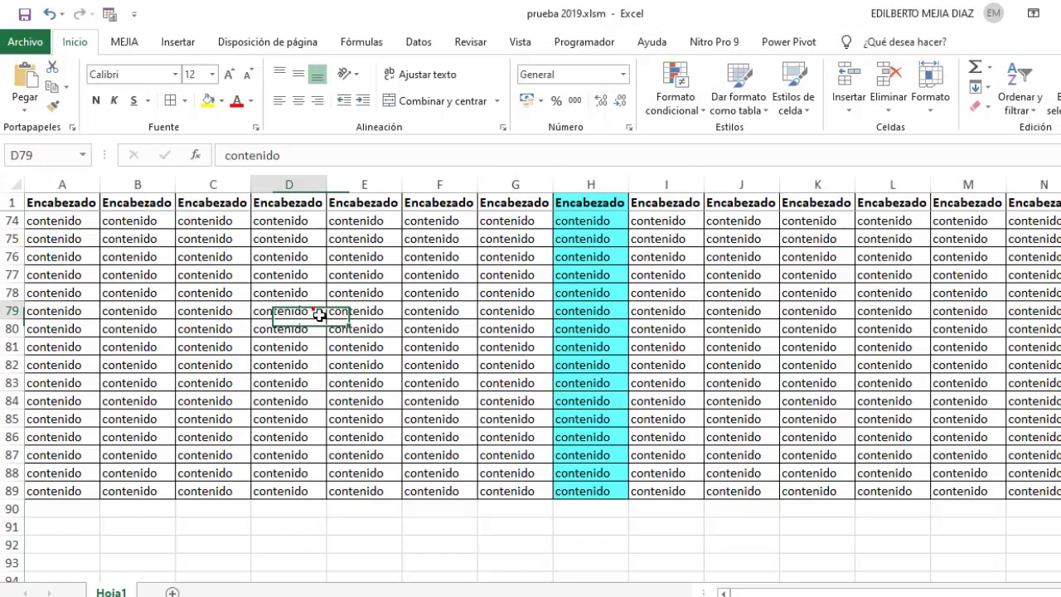
click(192, 349)
click(115, 351)
click(627, 332)
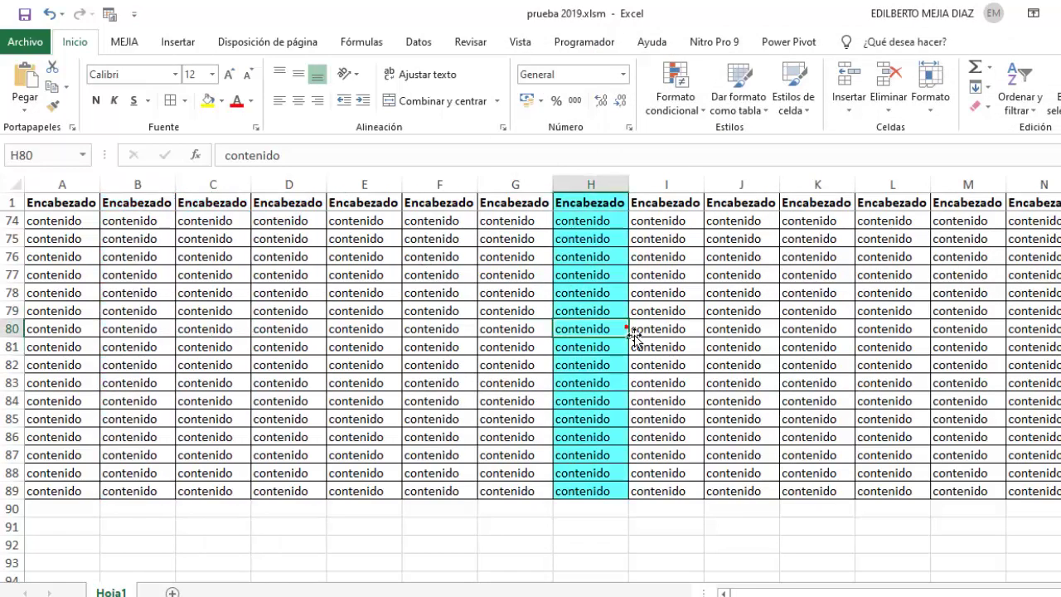
click(473, 365)
click(868, 385)
click(792, 312)
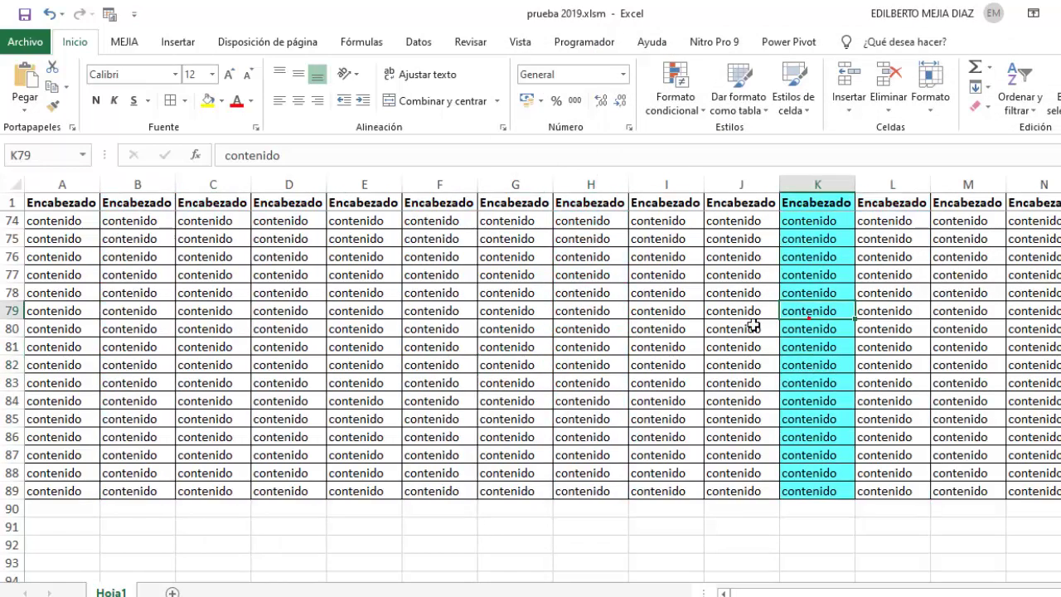
click(521, 333)
click(677, 104)
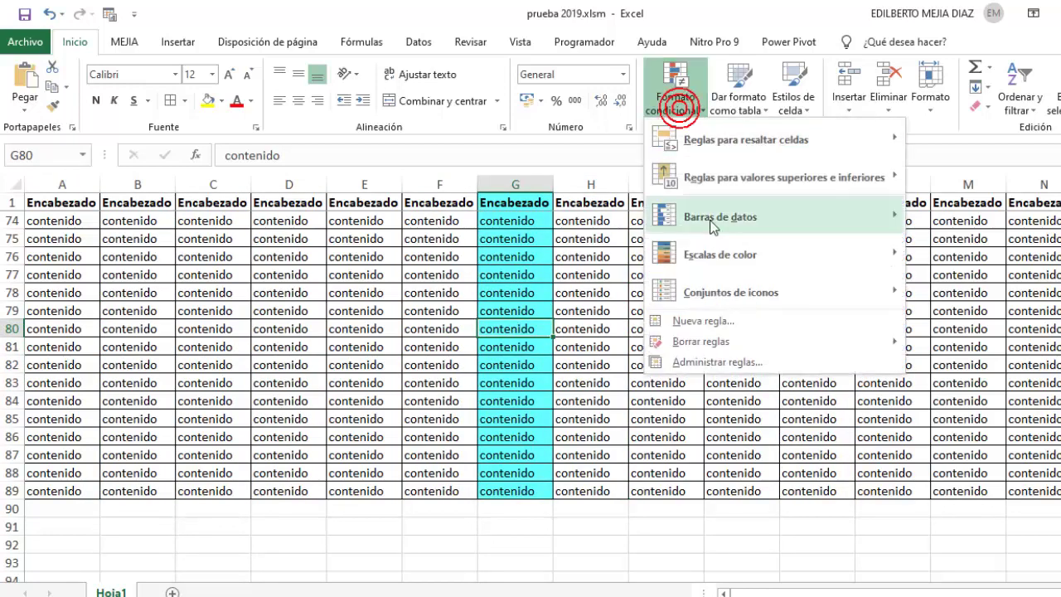
Give the =FILA()=CELDA("fila") rule a yellow fill instead of cyan
click(715, 362)
double_click(729, 146)
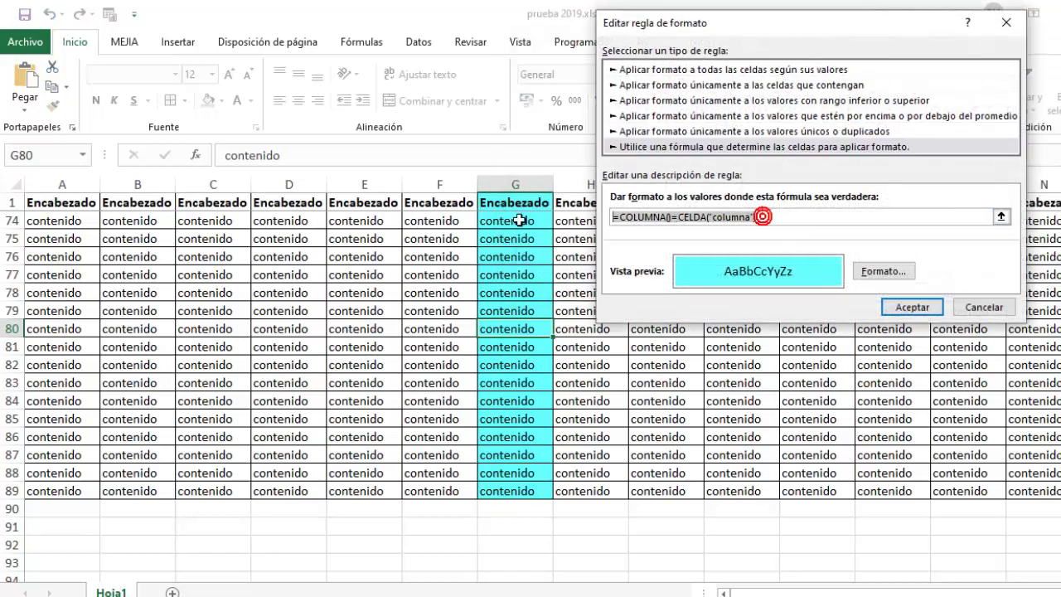
click(884, 271)
click(655, 211)
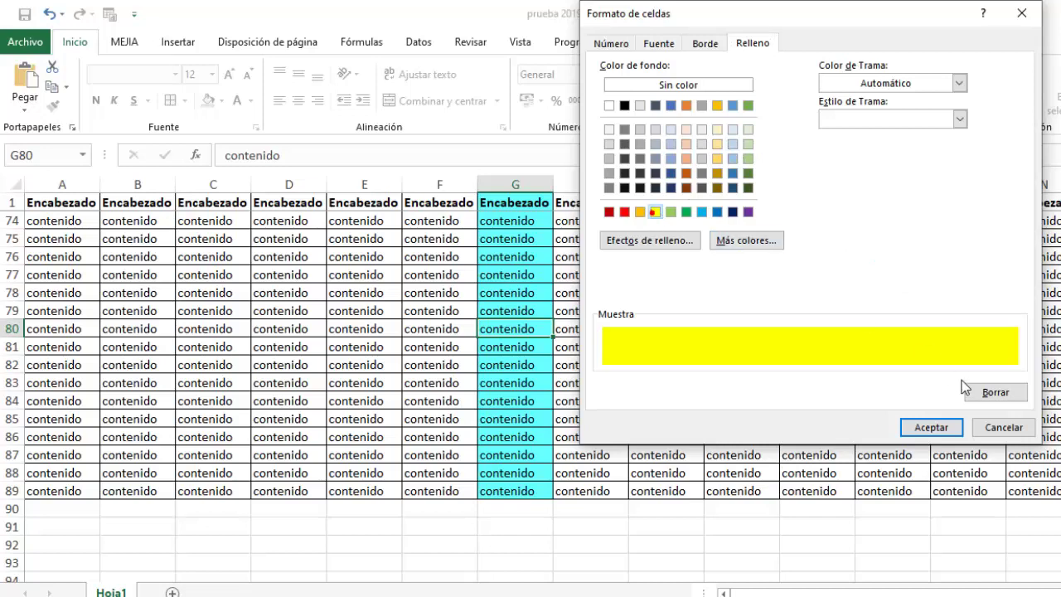
click(945, 427)
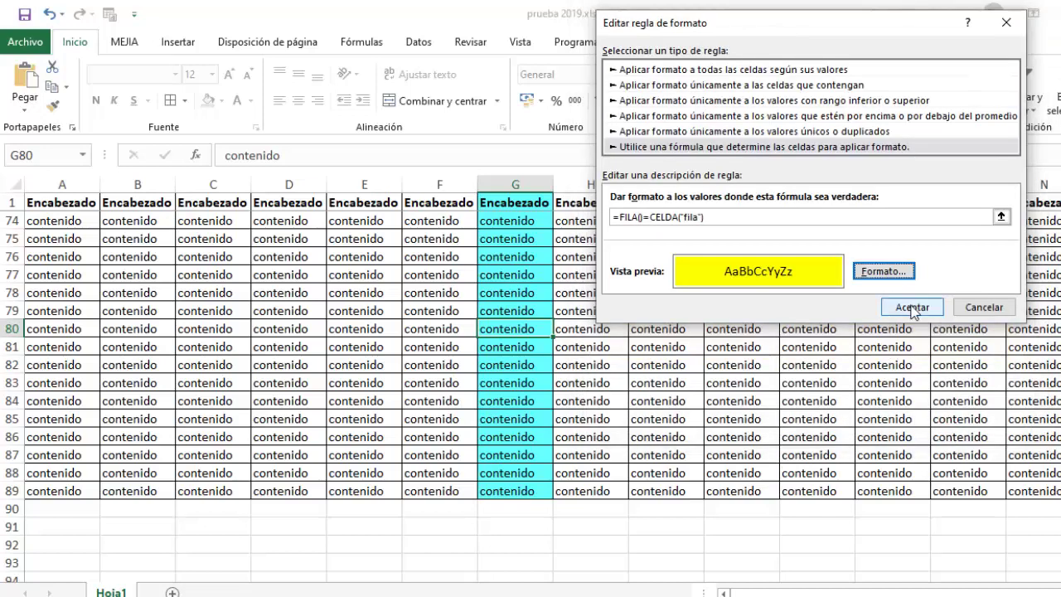
click(912, 309)
click(928, 280)
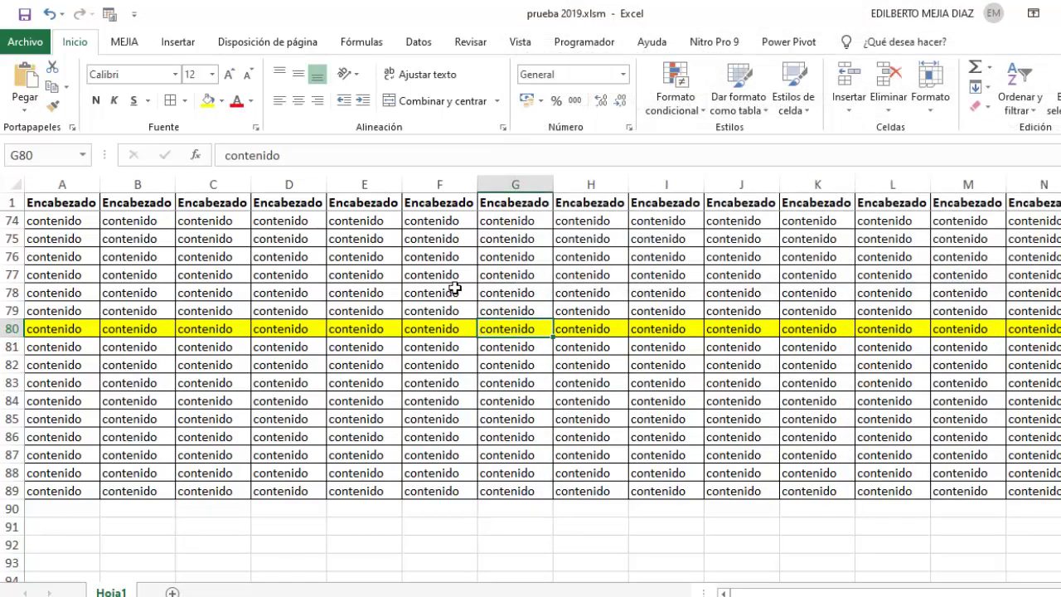
Select cells such as E85, G92 and E92 to test the yellow row highlight
click(440, 274)
click(353, 325)
click(336, 419)
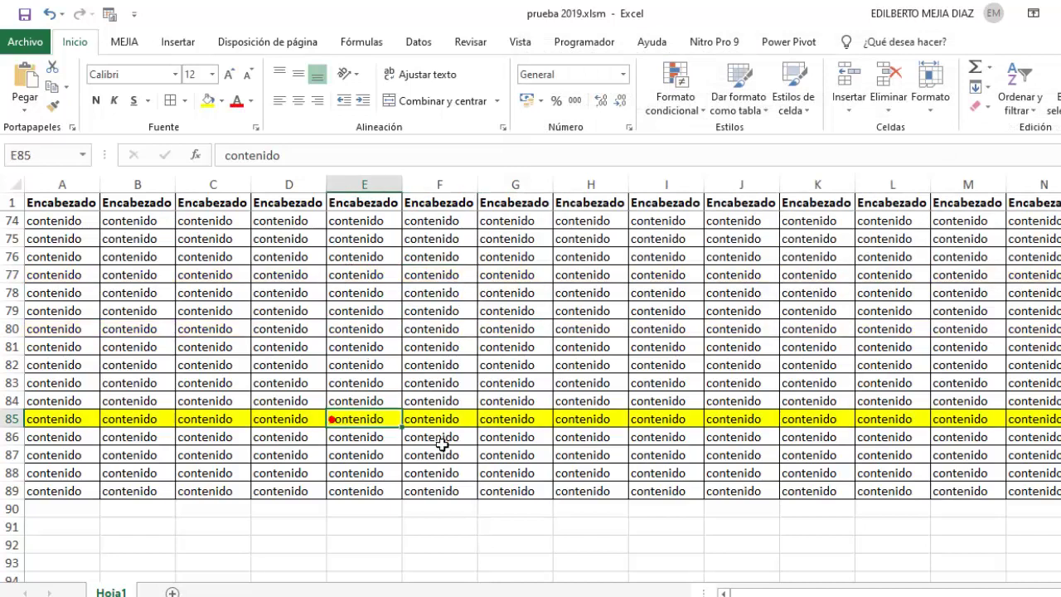
click(468, 421)
click(436, 523)
click(531, 544)
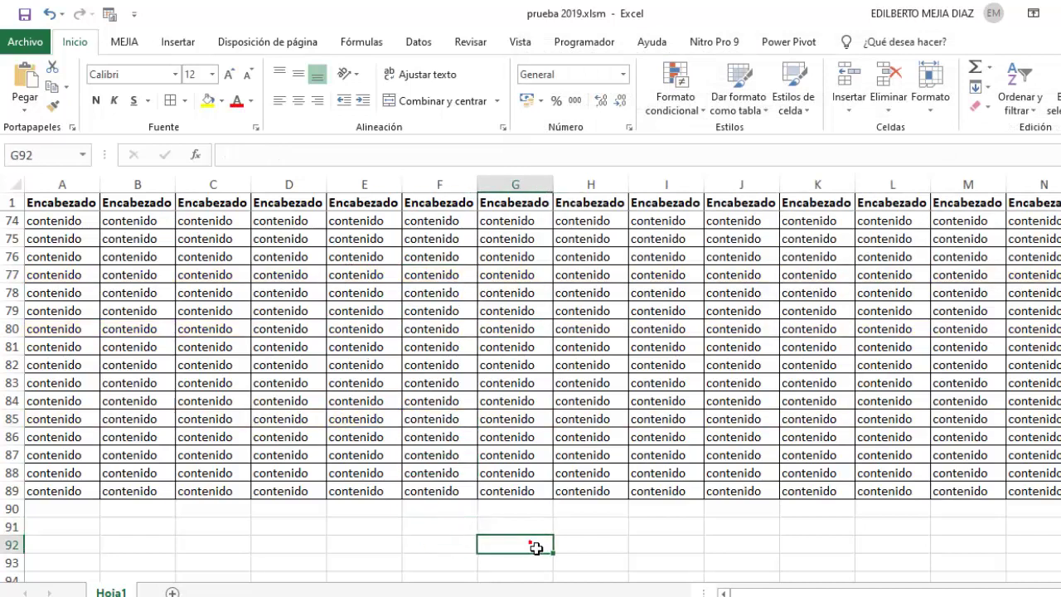
click(634, 543)
click(435, 527)
click(389, 546)
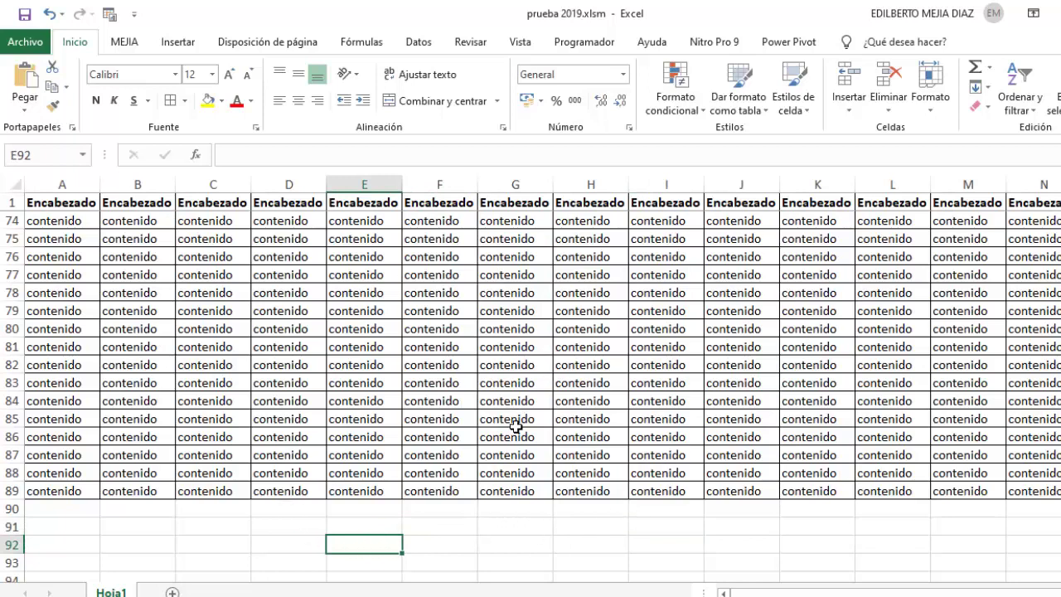
click(685, 99)
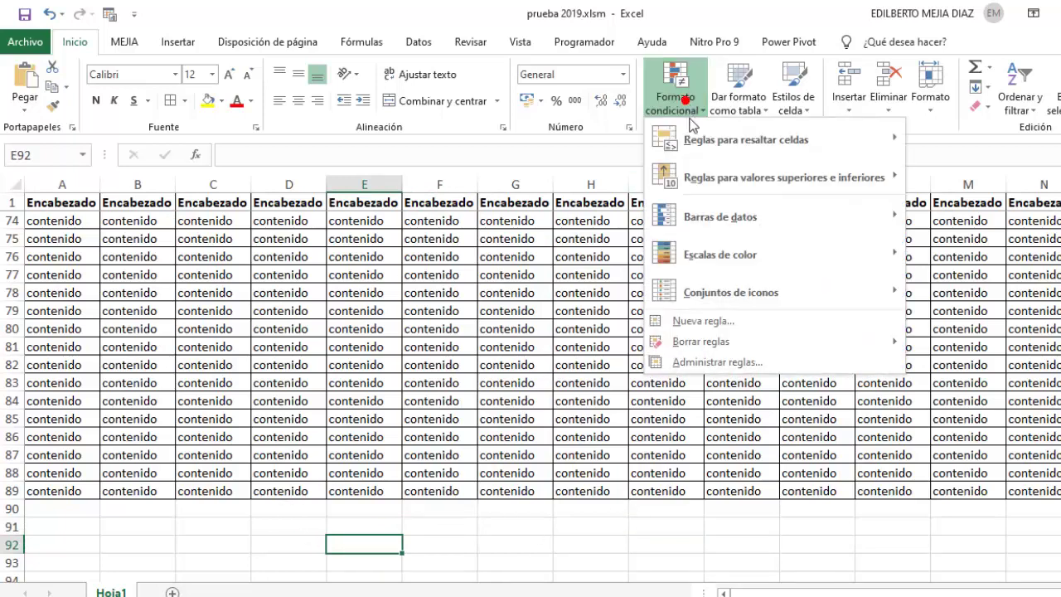
click(718, 362)
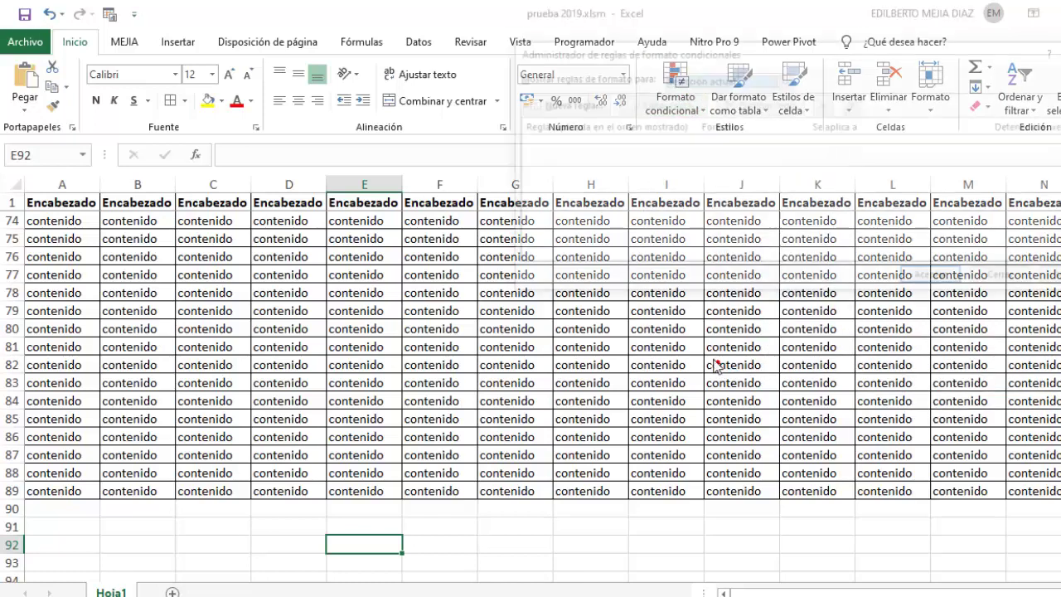
click(792, 78)
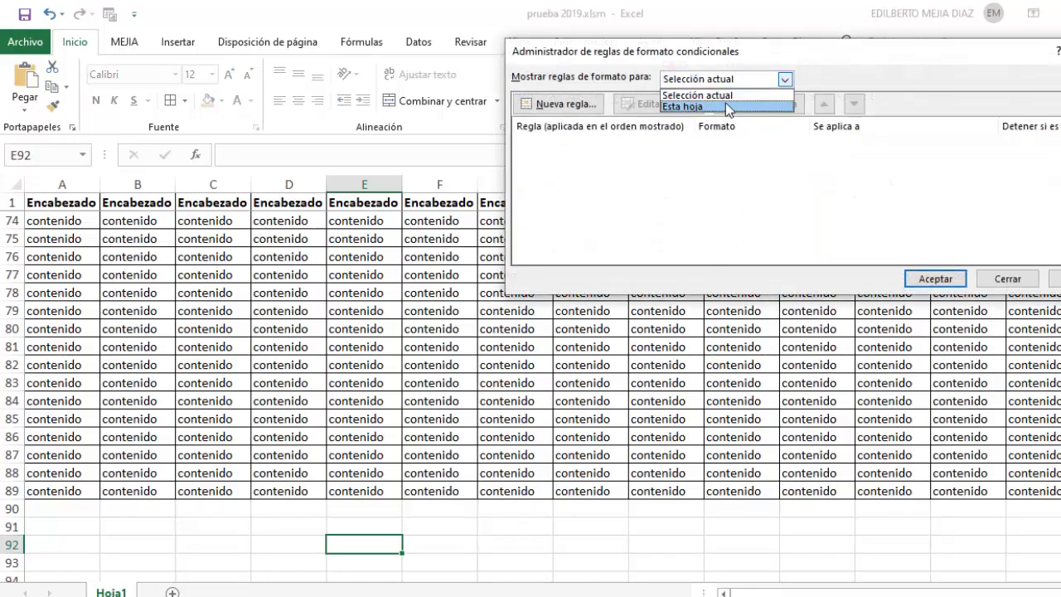
click(724, 103)
click(757, 146)
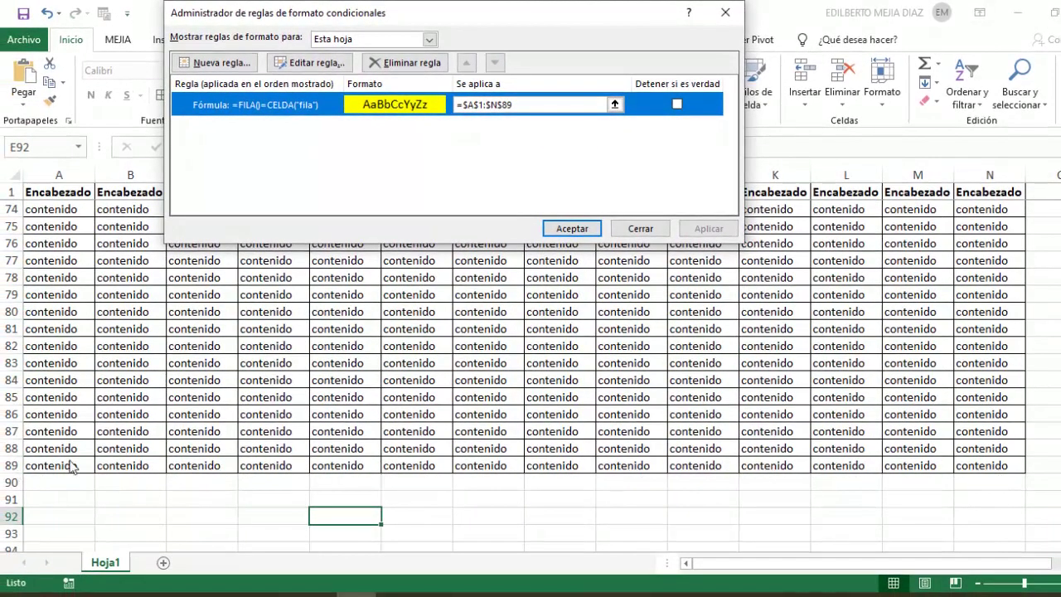
click(580, 228)
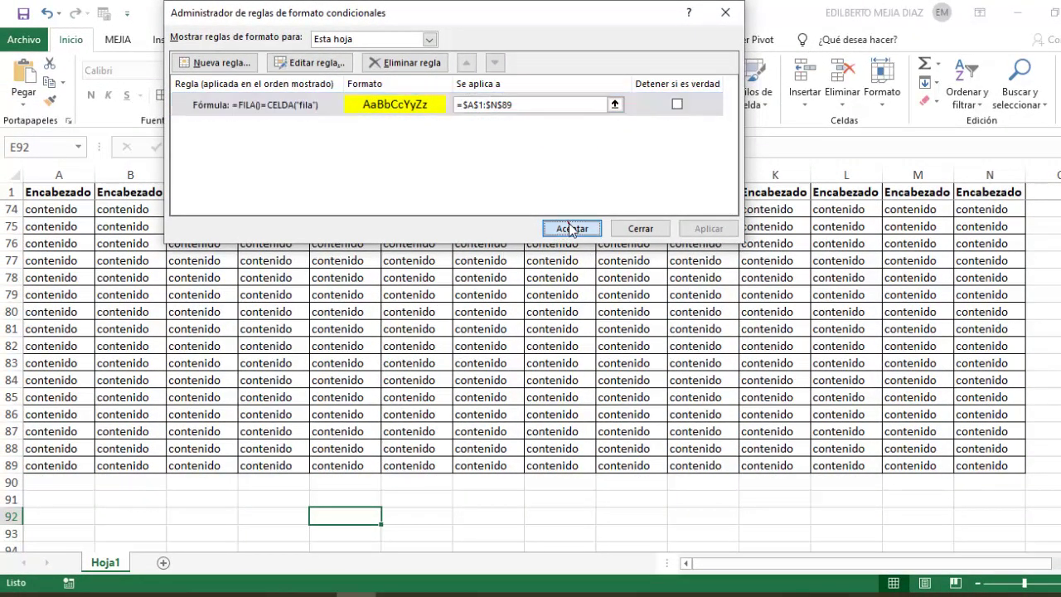
click(590, 292)
click(530, 346)
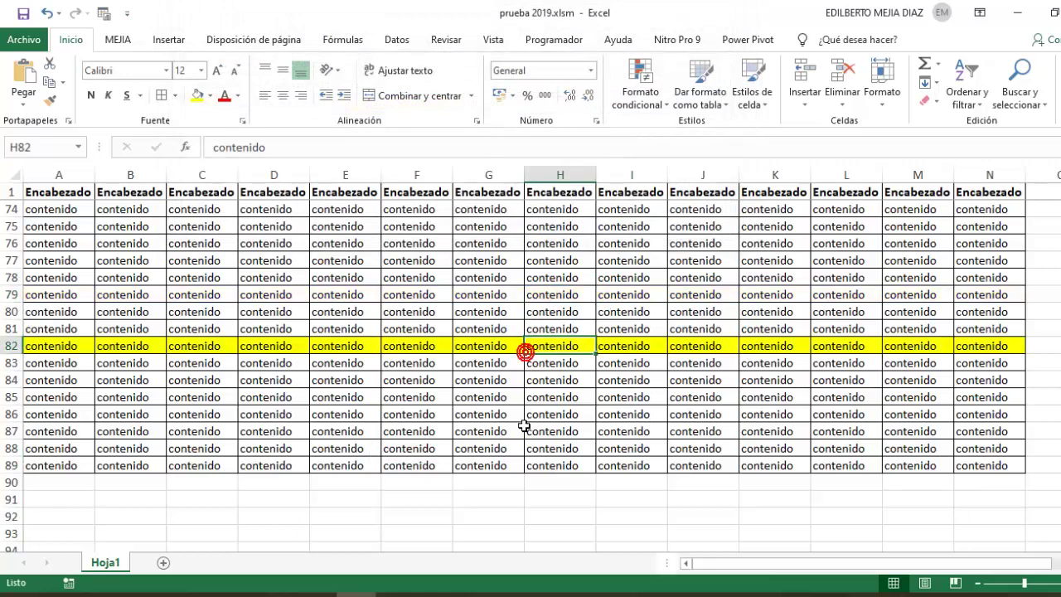
click(510, 415)
click(411, 328)
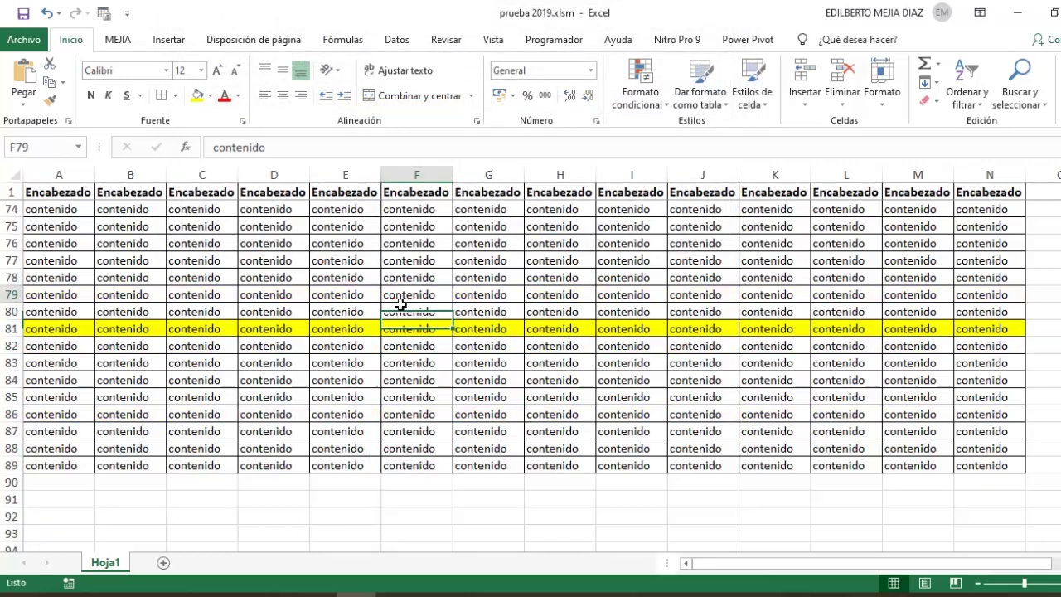
click(581, 264)
scroll(604, 350, up, 3)
scroll(606, 350, up, 7)
scroll(606, 350, up, 4)
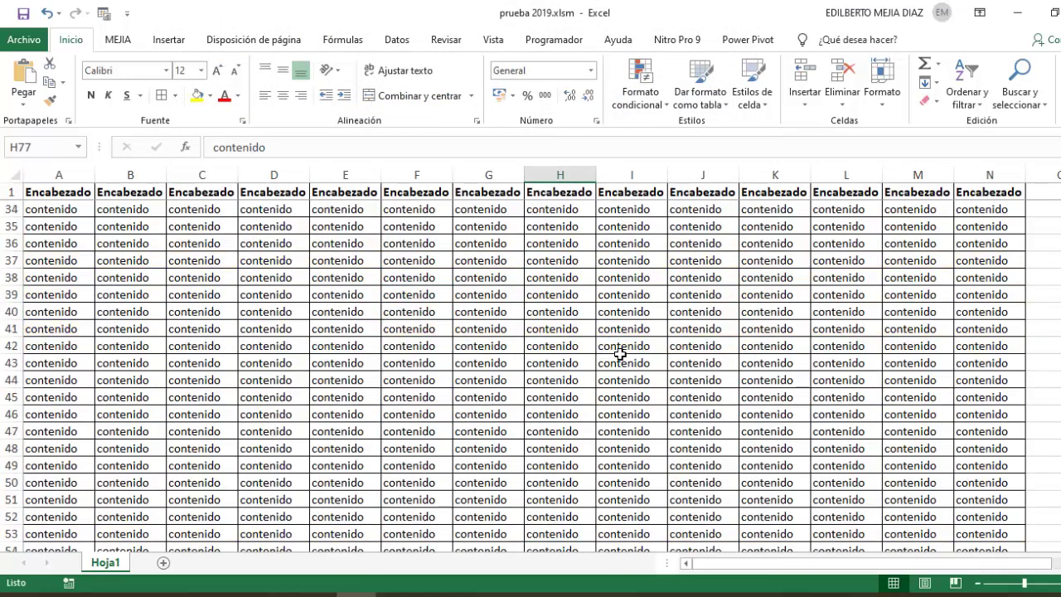
scroll(620, 351, up, 7)
click(489, 329)
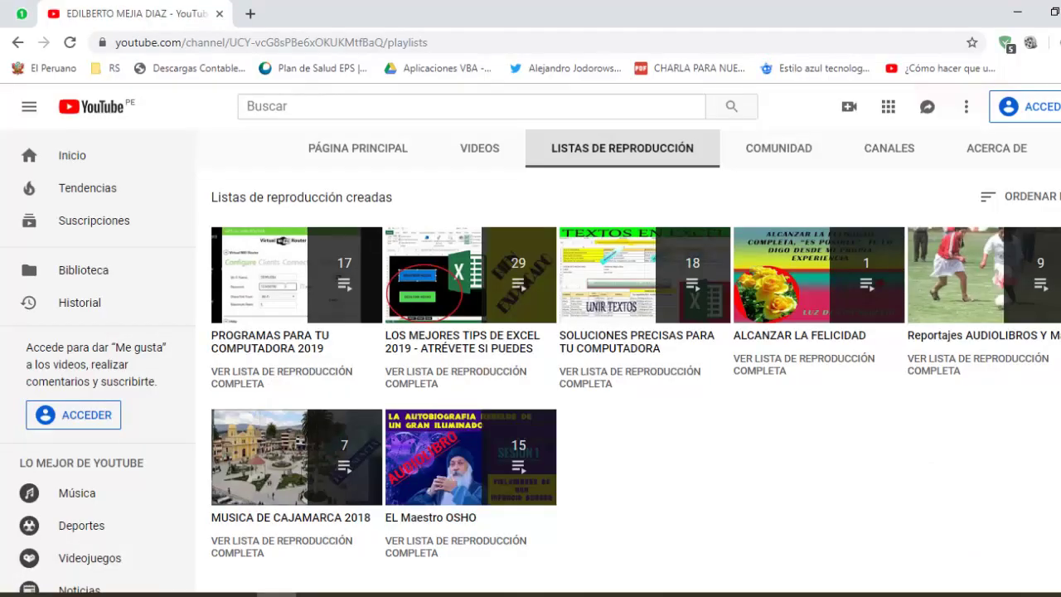
Scroll the YouTube channel's playlists page back to the top
scroll(627, 356, up, 3)
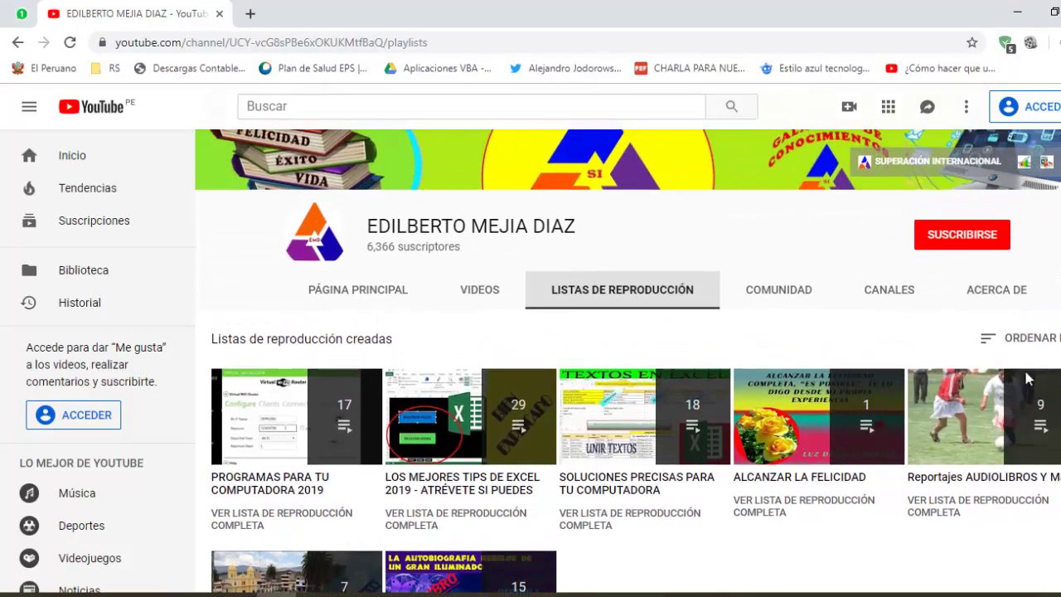